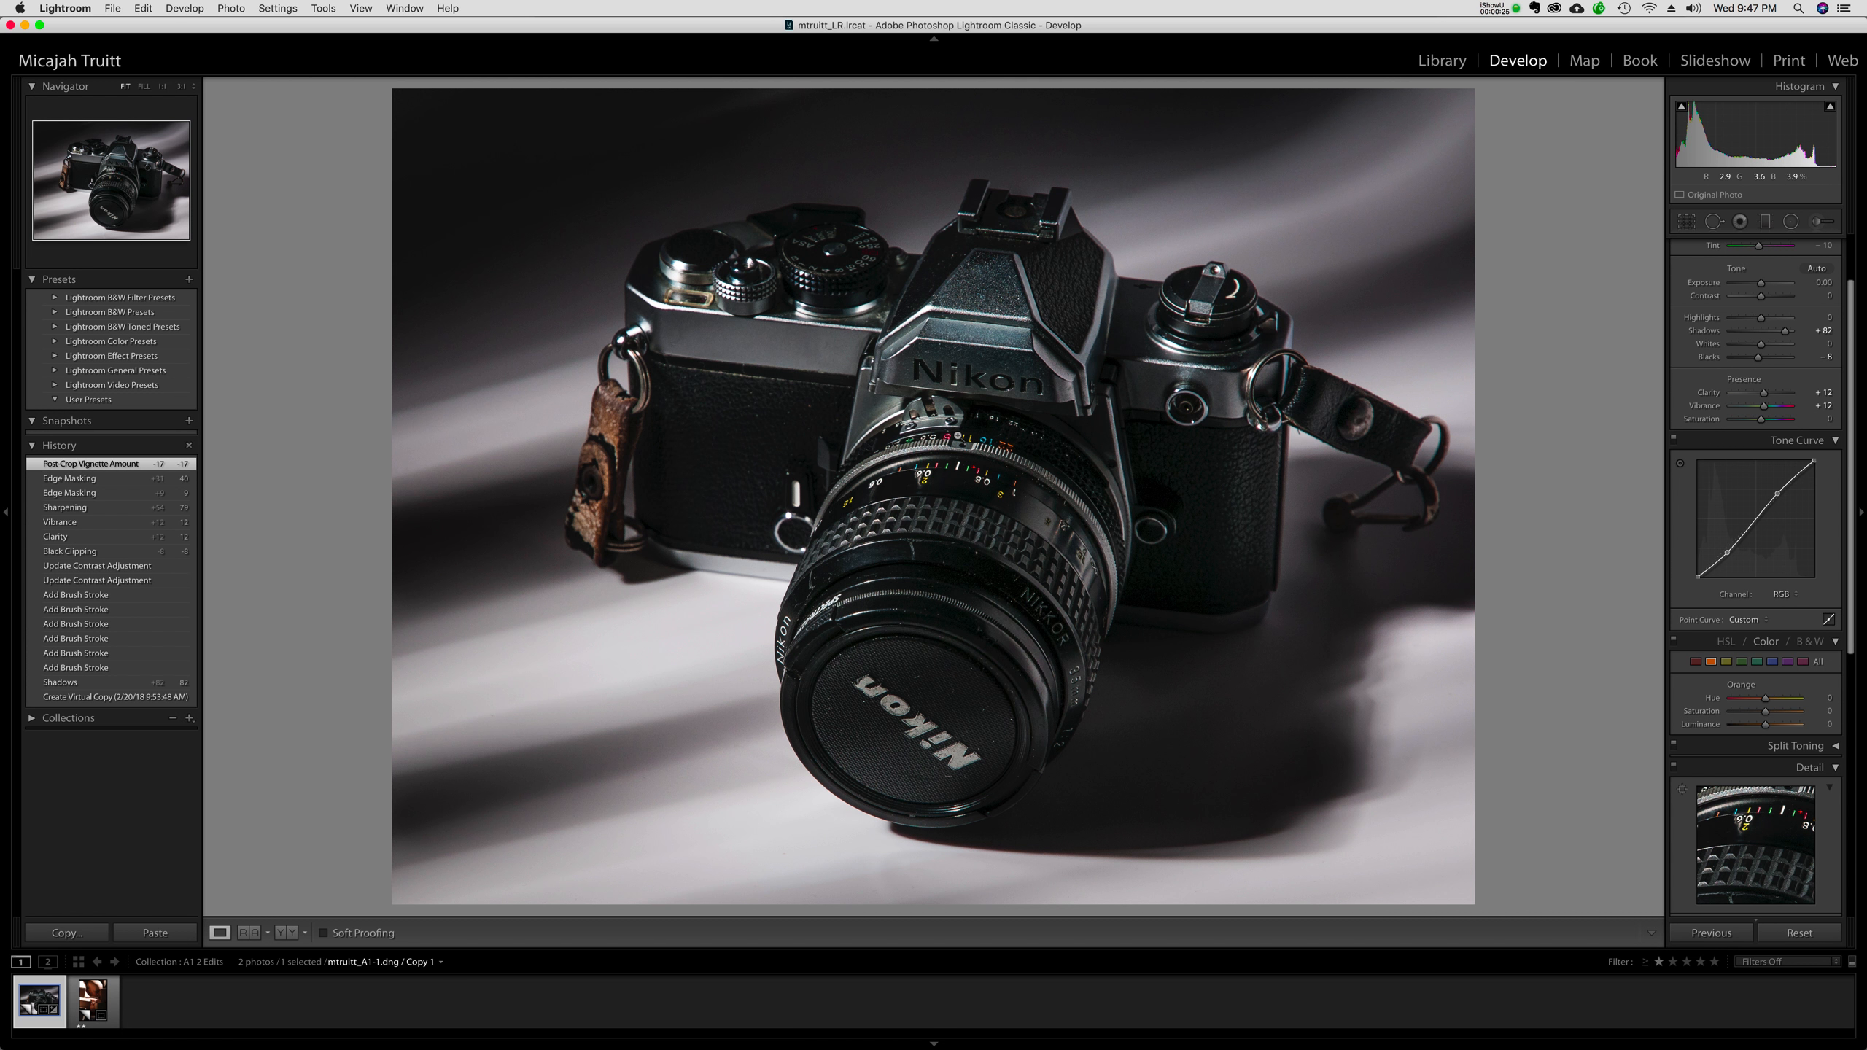
Open the camera photo in Photoshop with the Edit PSD ProPhoto 16bit preset and collapse the history list
right_click(955, 430)
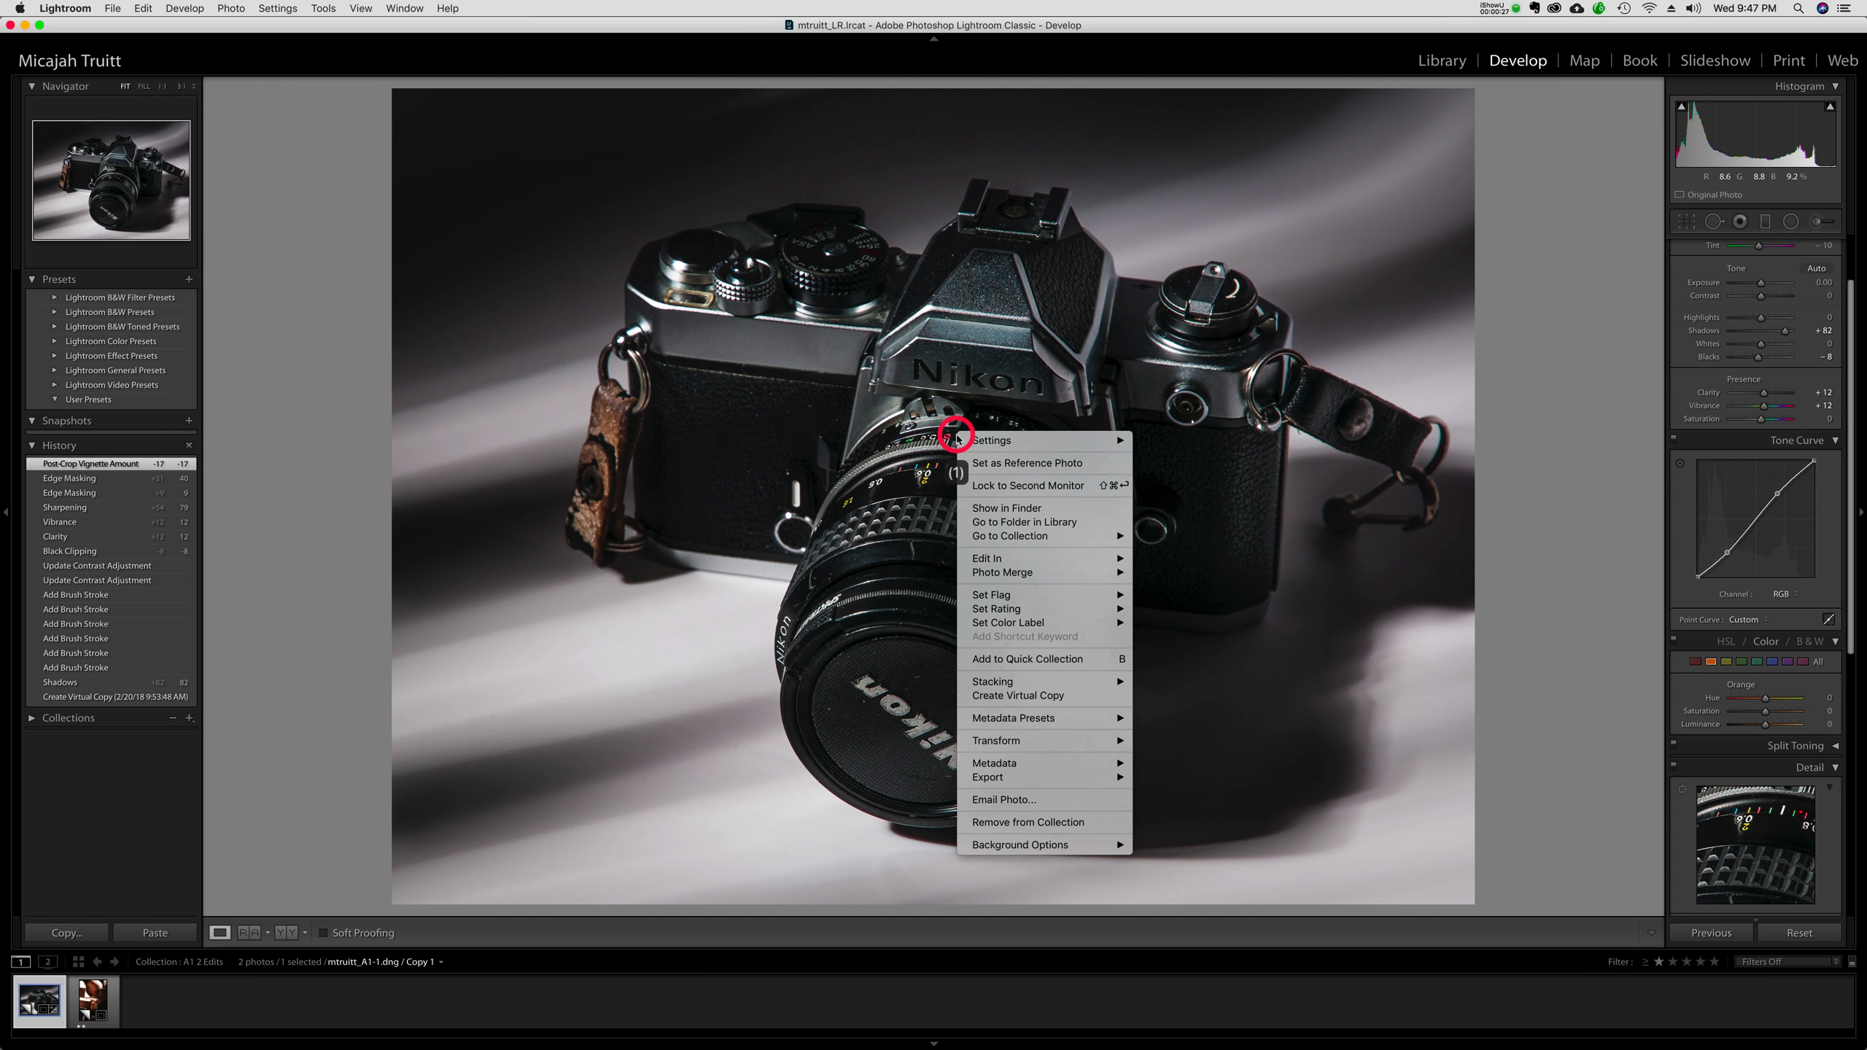
mouse_move(1014, 564)
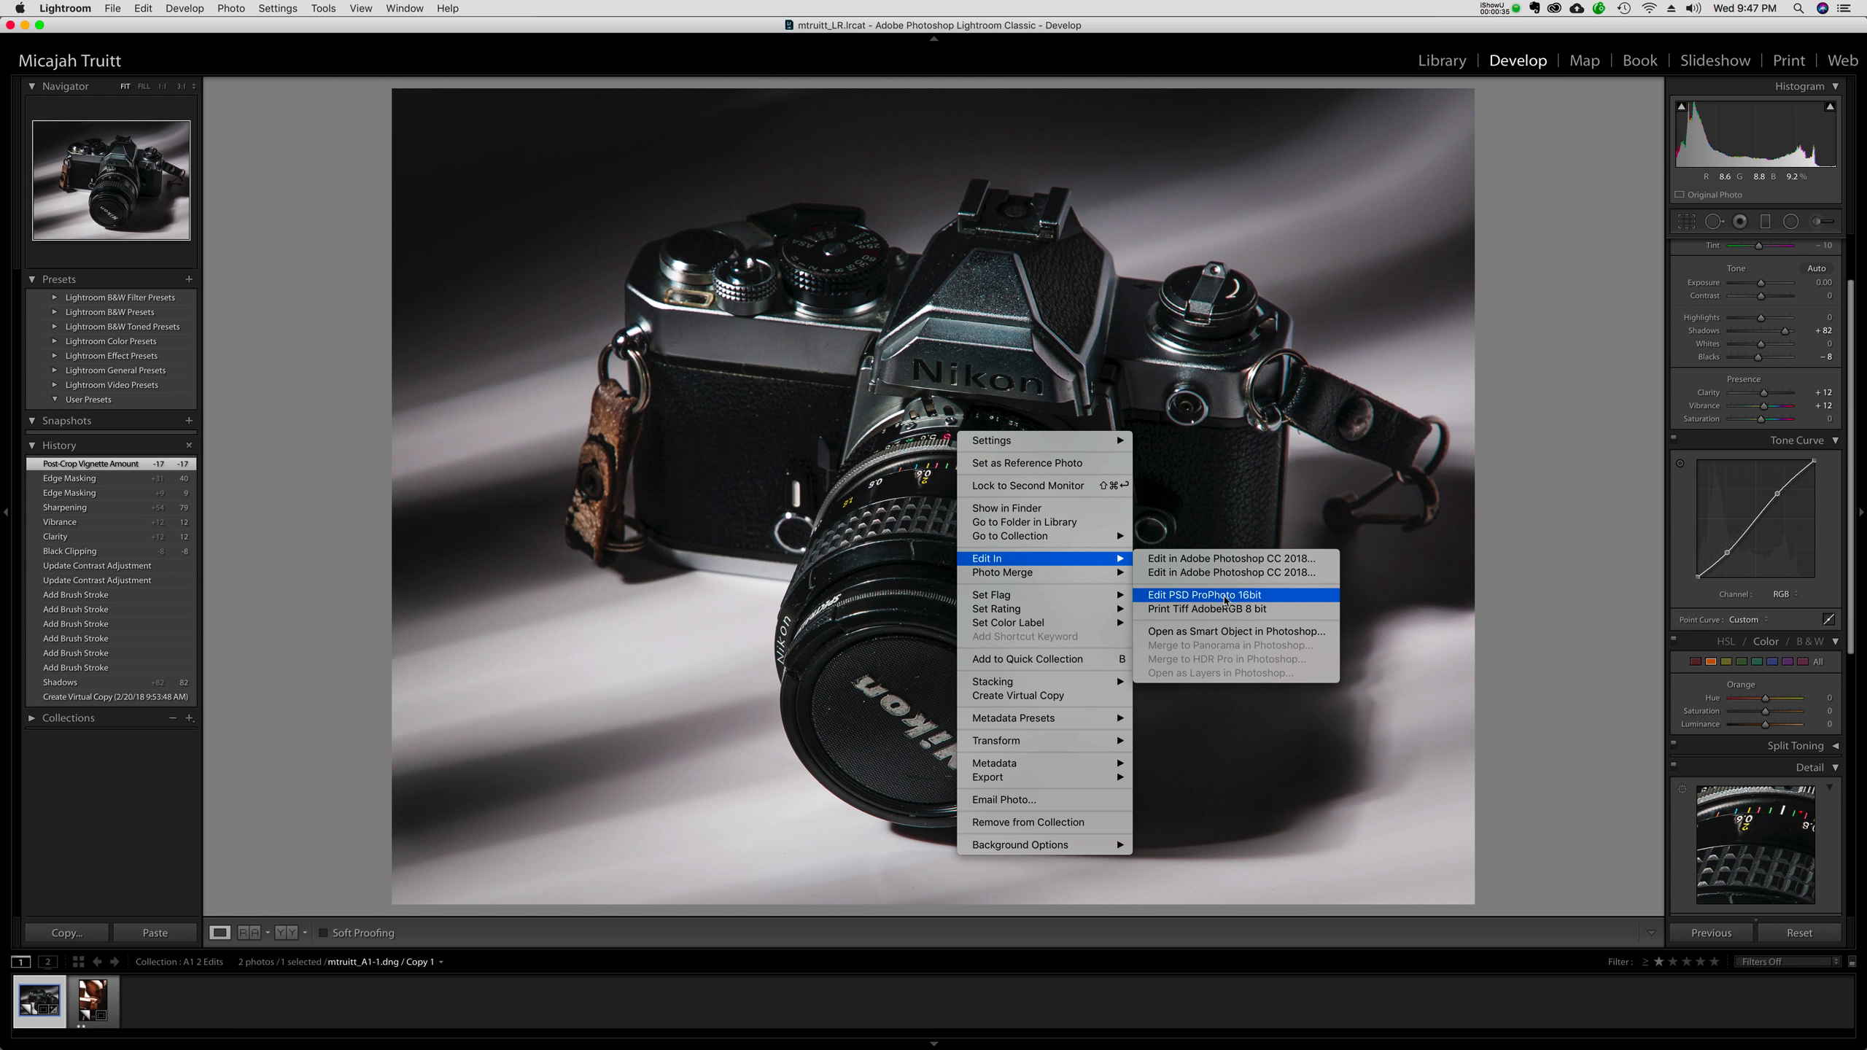
left_click(1261, 599)
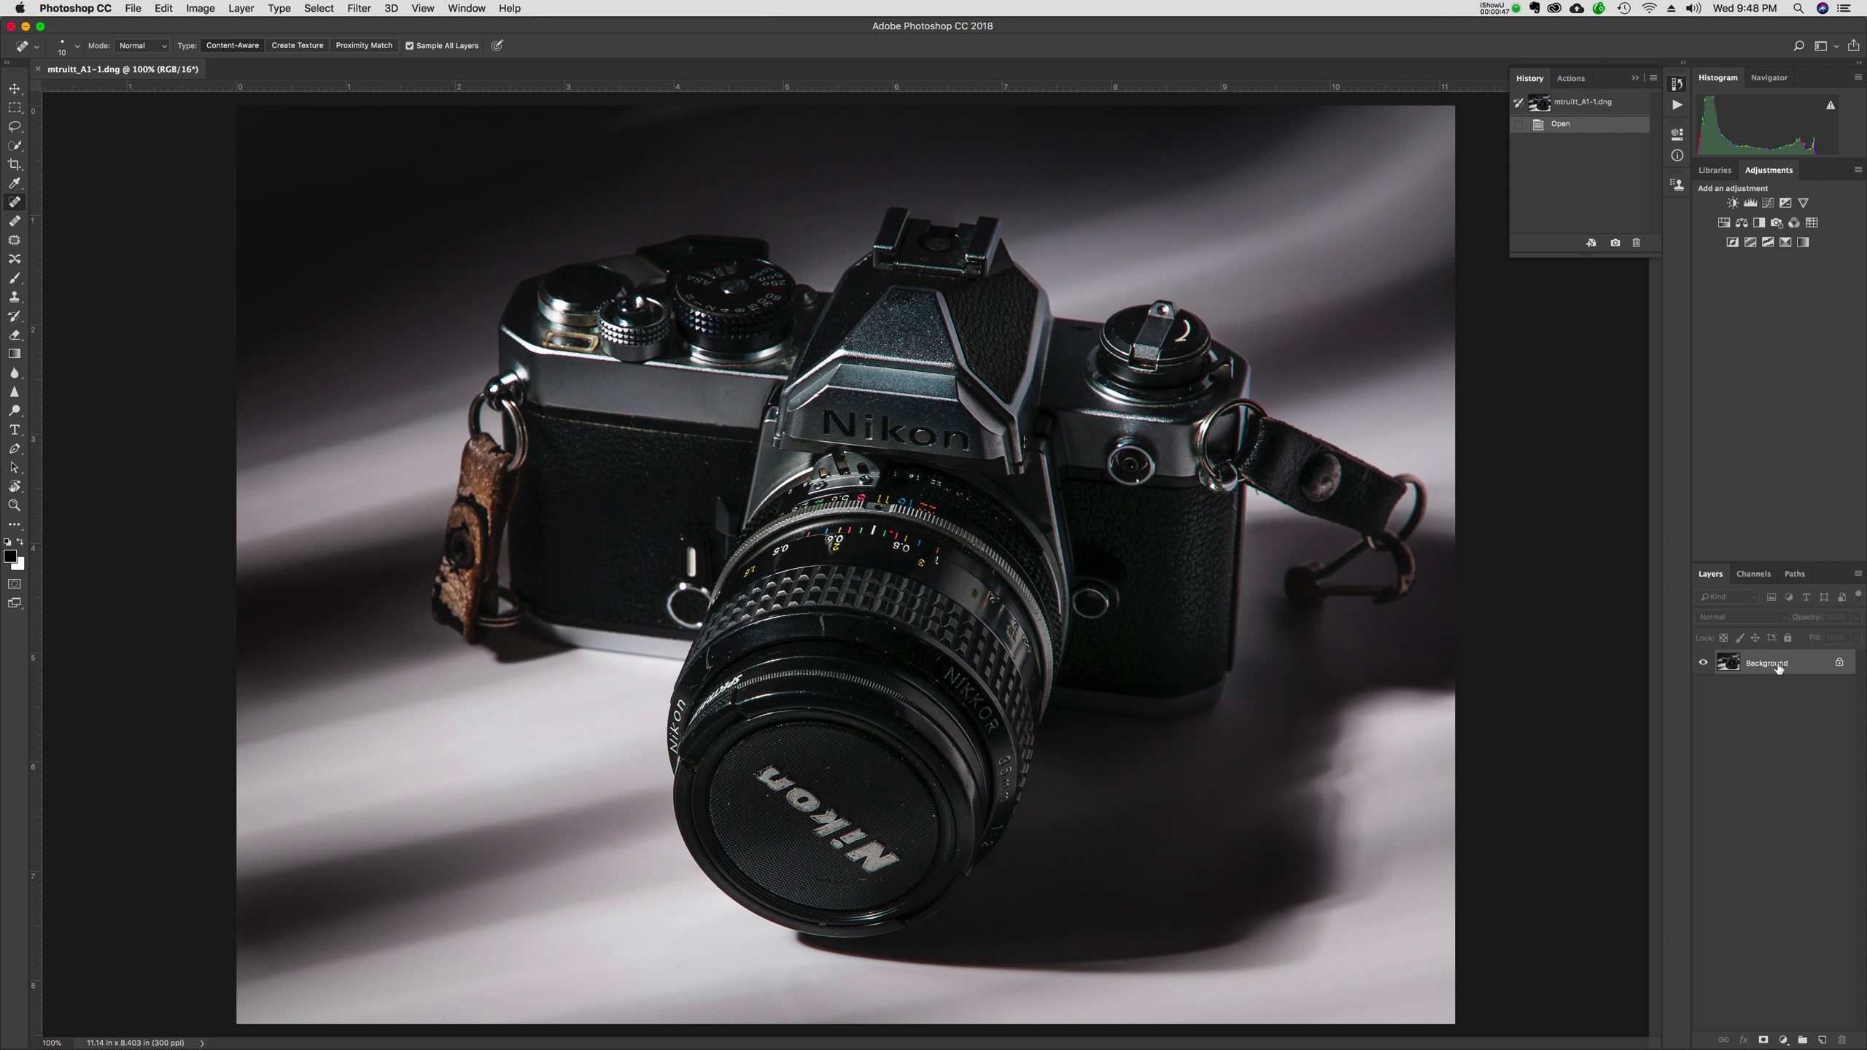
left_click(1638, 77)
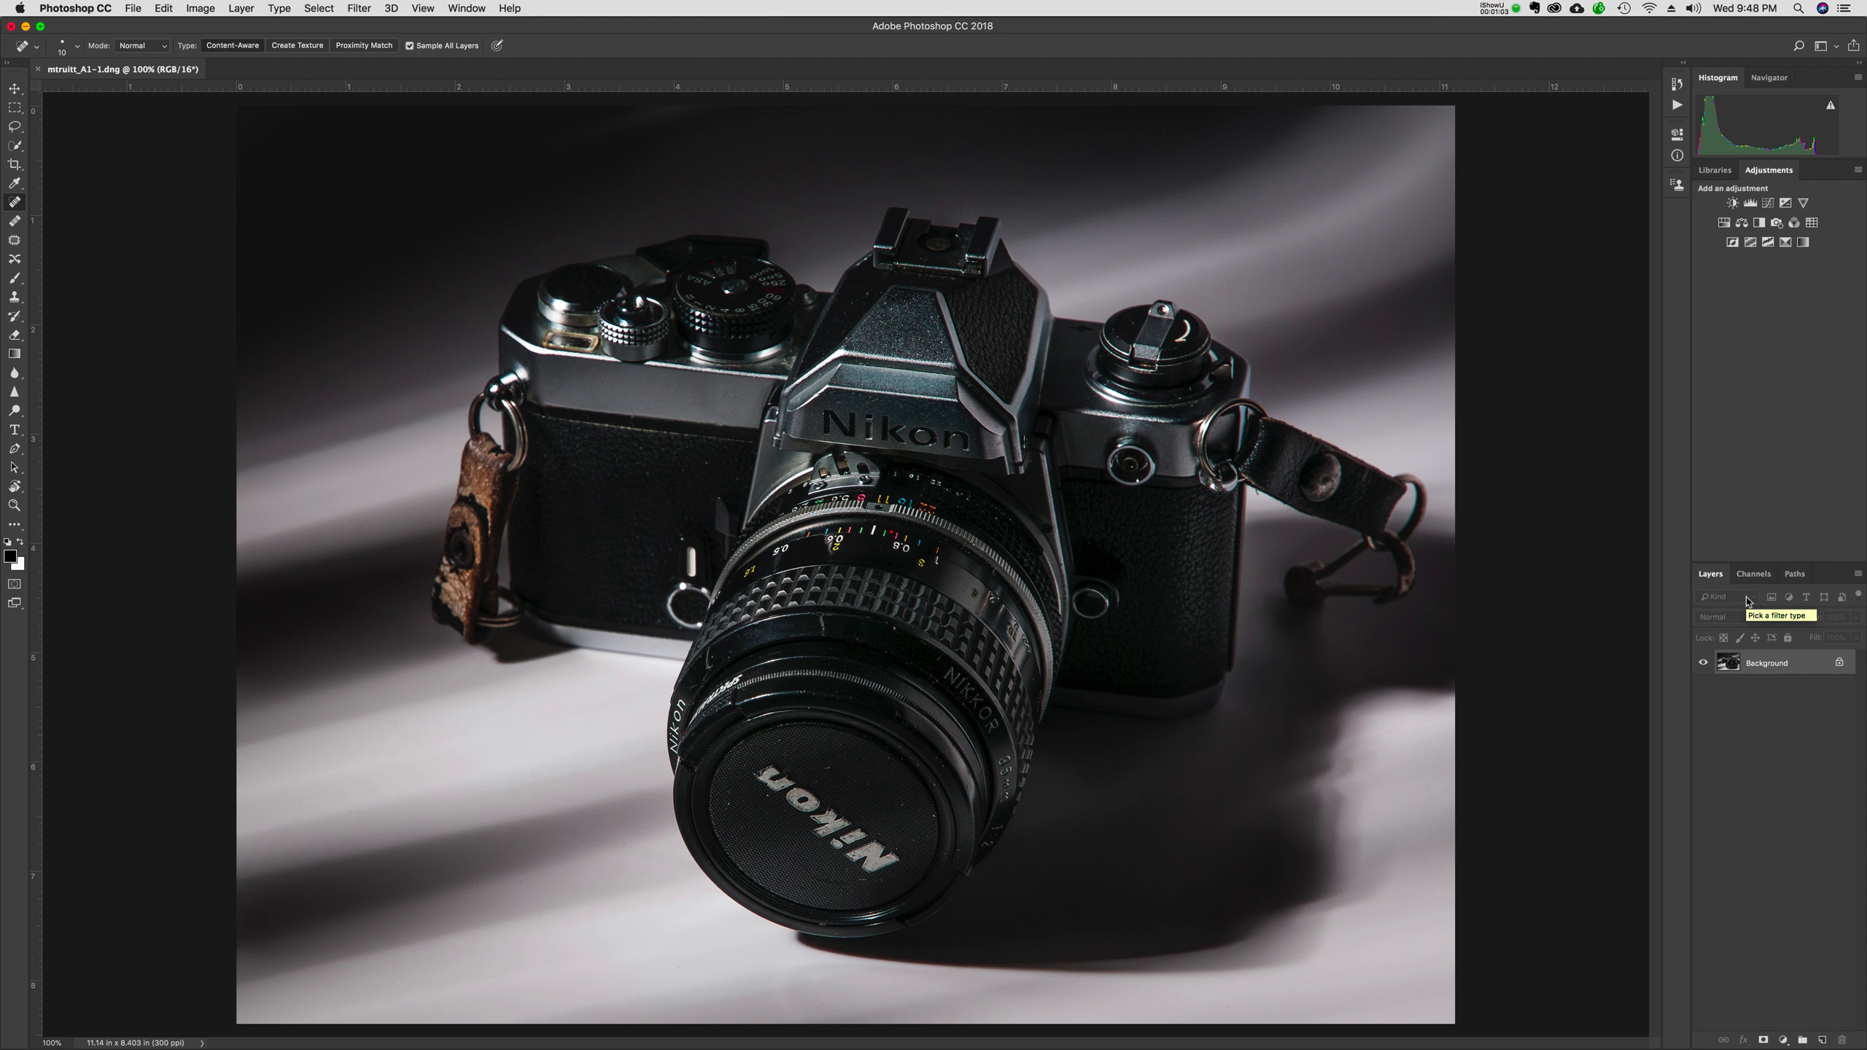
Add a Curves adjustment layer that raises the midtones to an output of 144, and invert its mask to black
left_click(1766, 206)
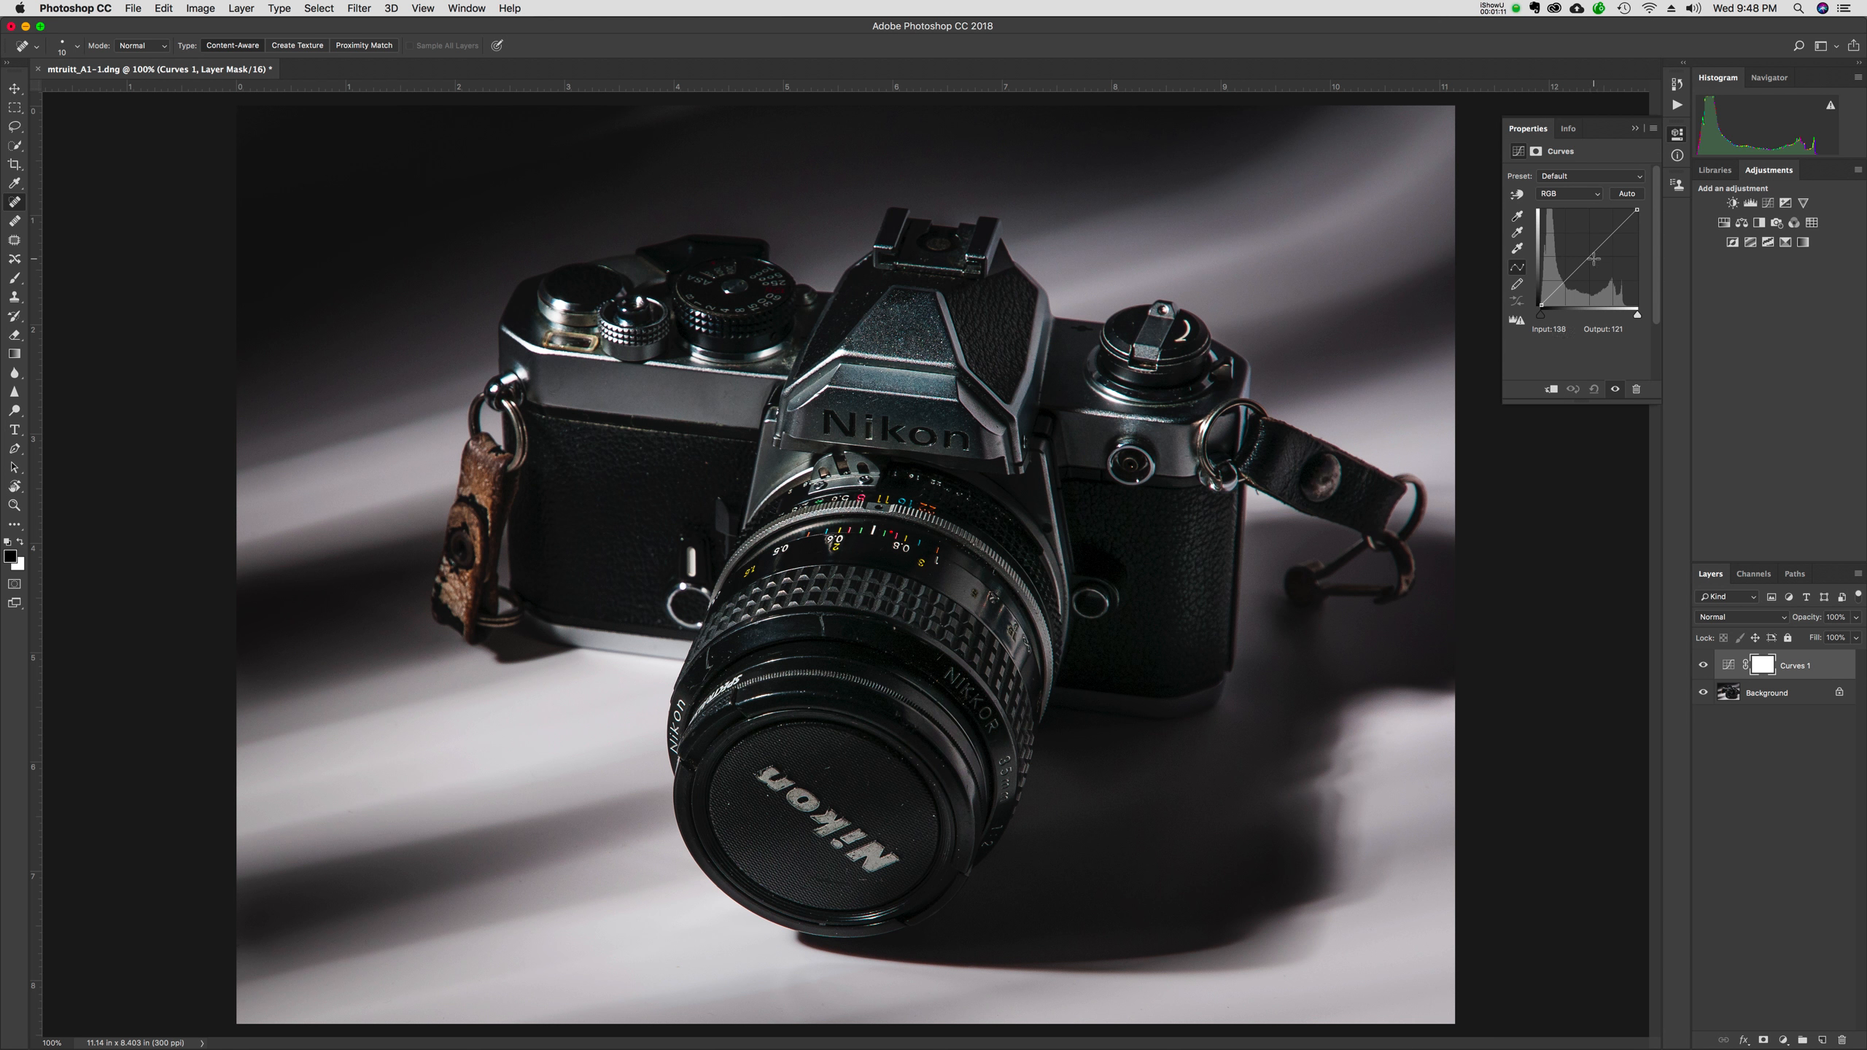
left_click_drag(1586, 255, 1582, 250)
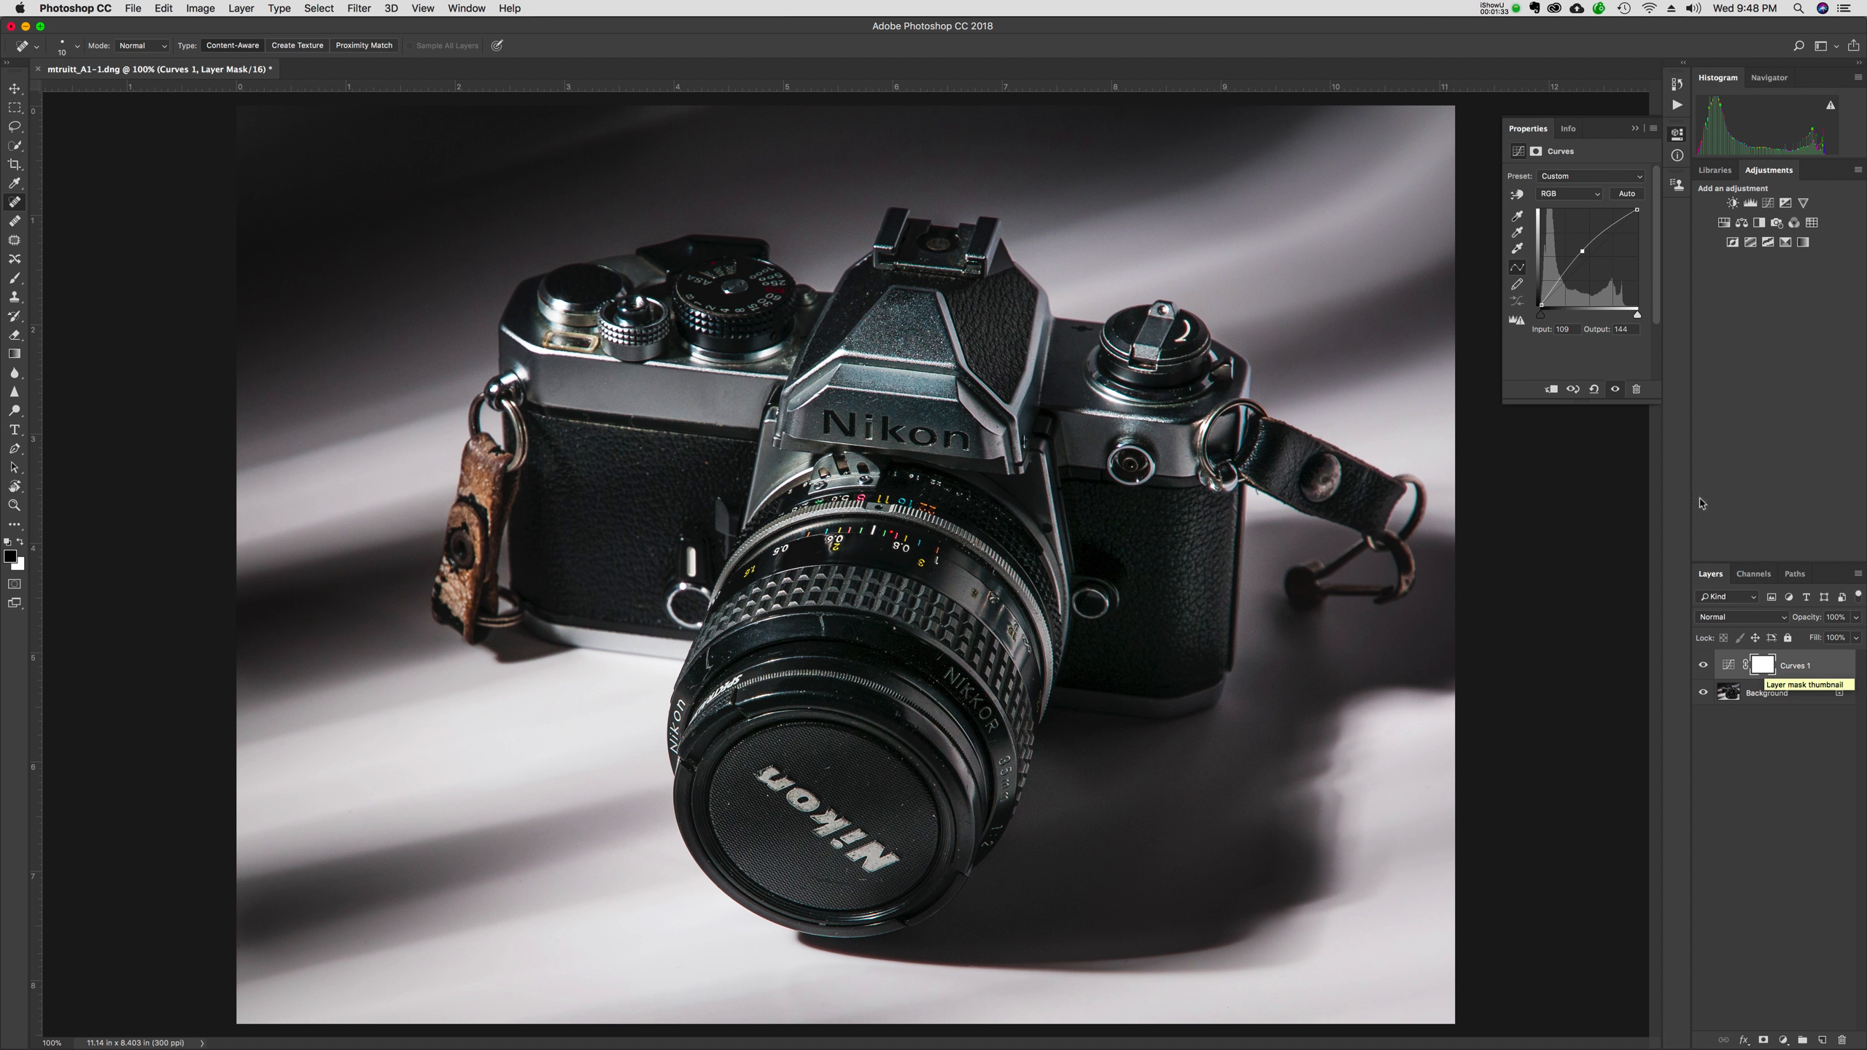
left_click(1537, 153)
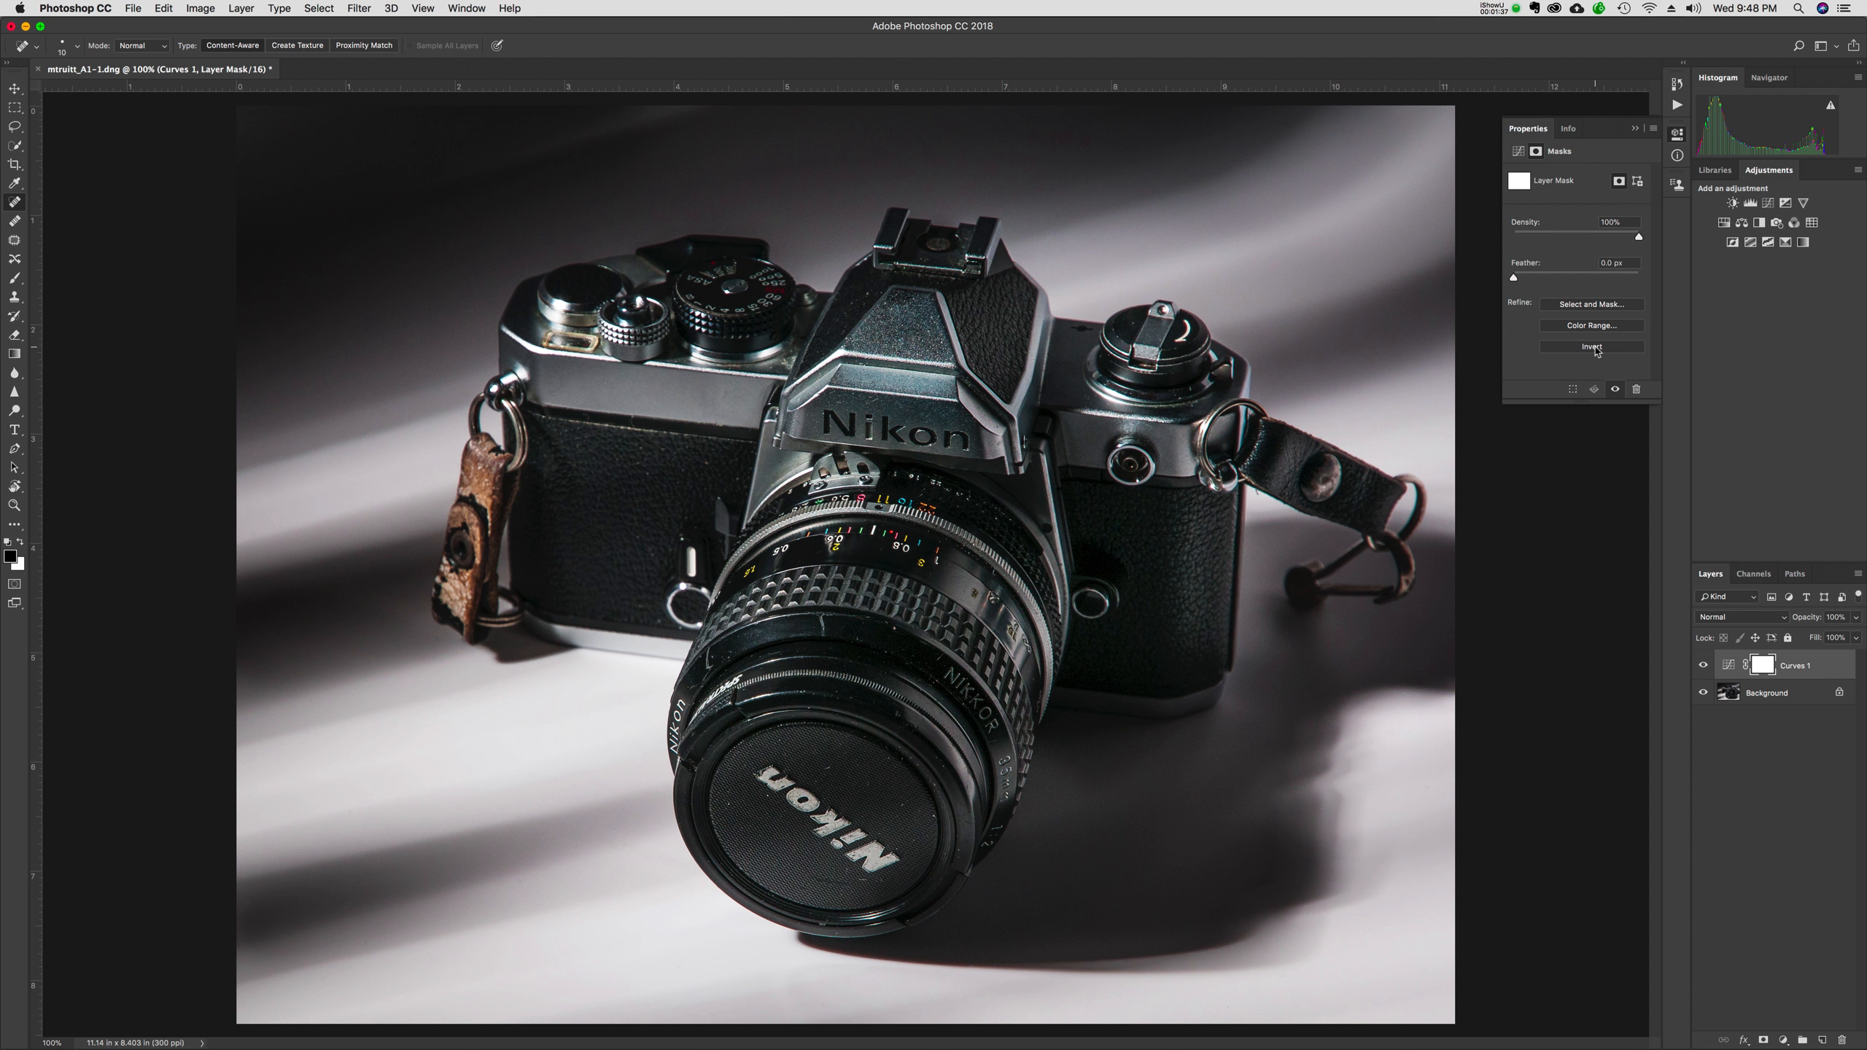
left_click(1593, 348)
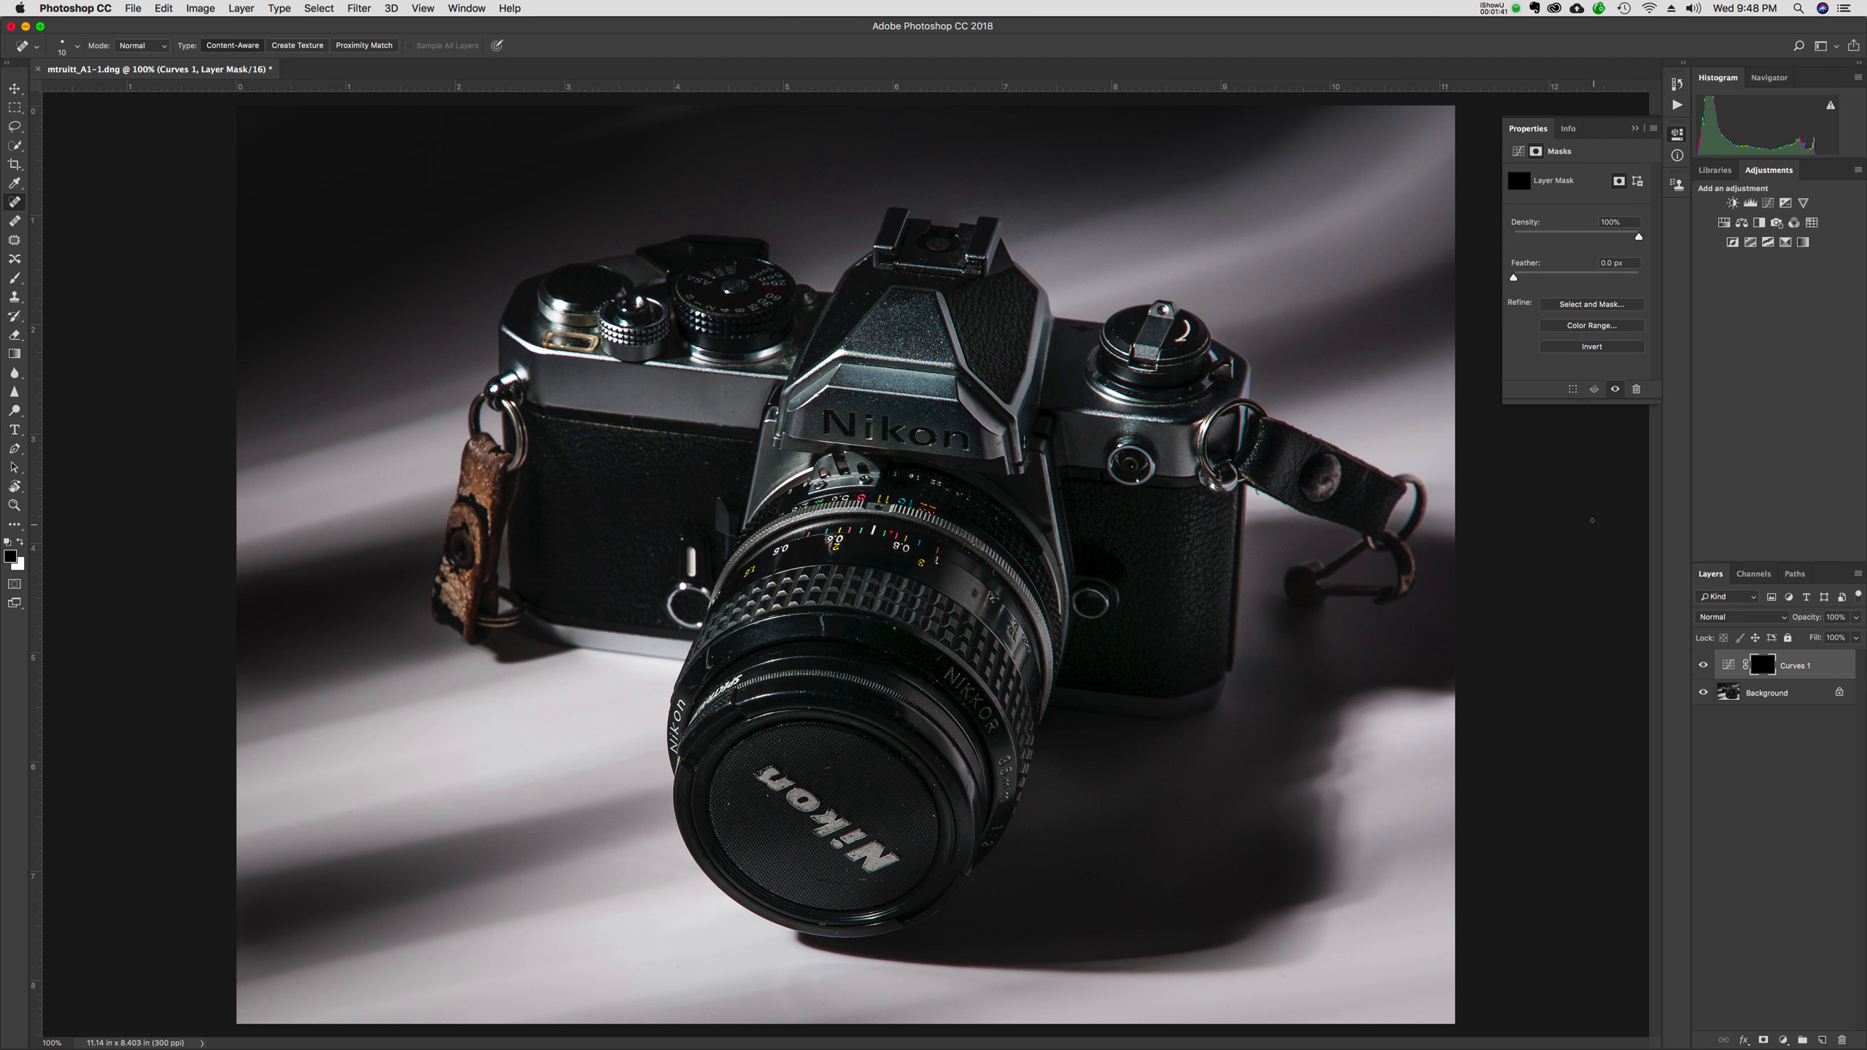
Paint white with the Brush tool on the Curves mask over the camera's lens to brighten it
key("b")
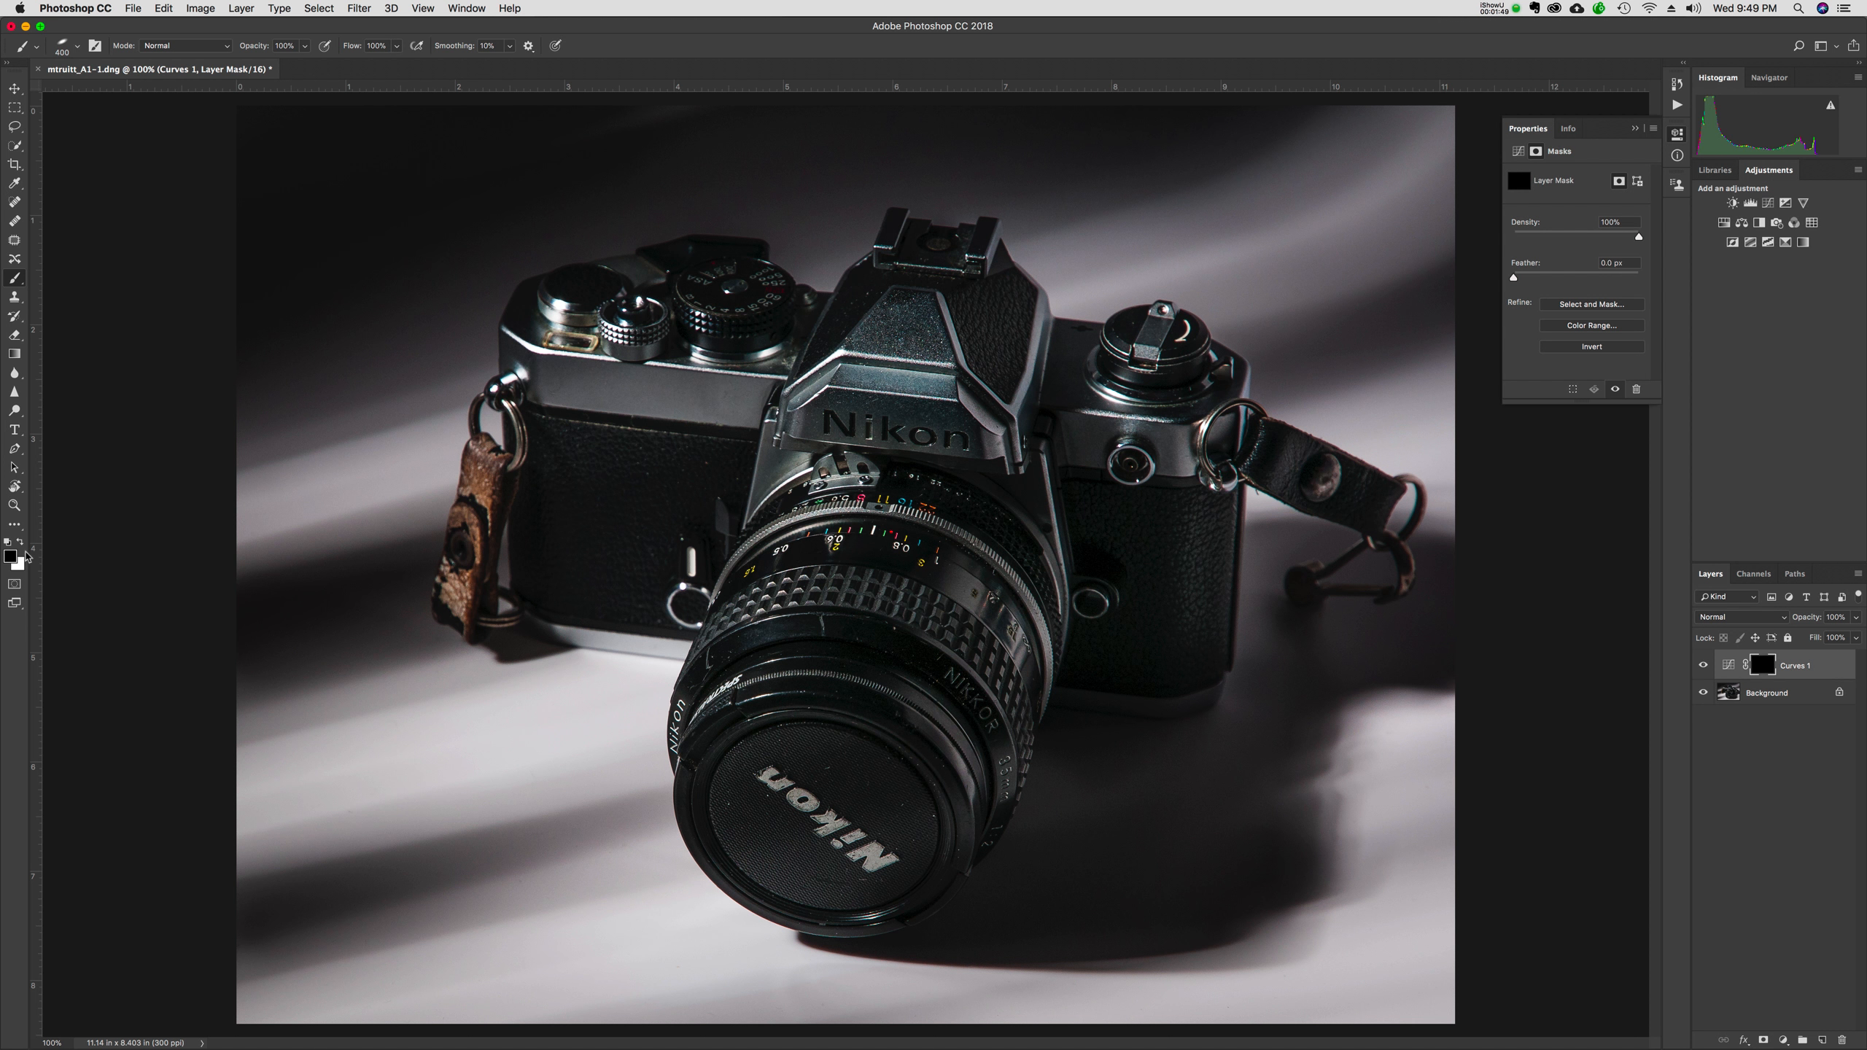
key("x")
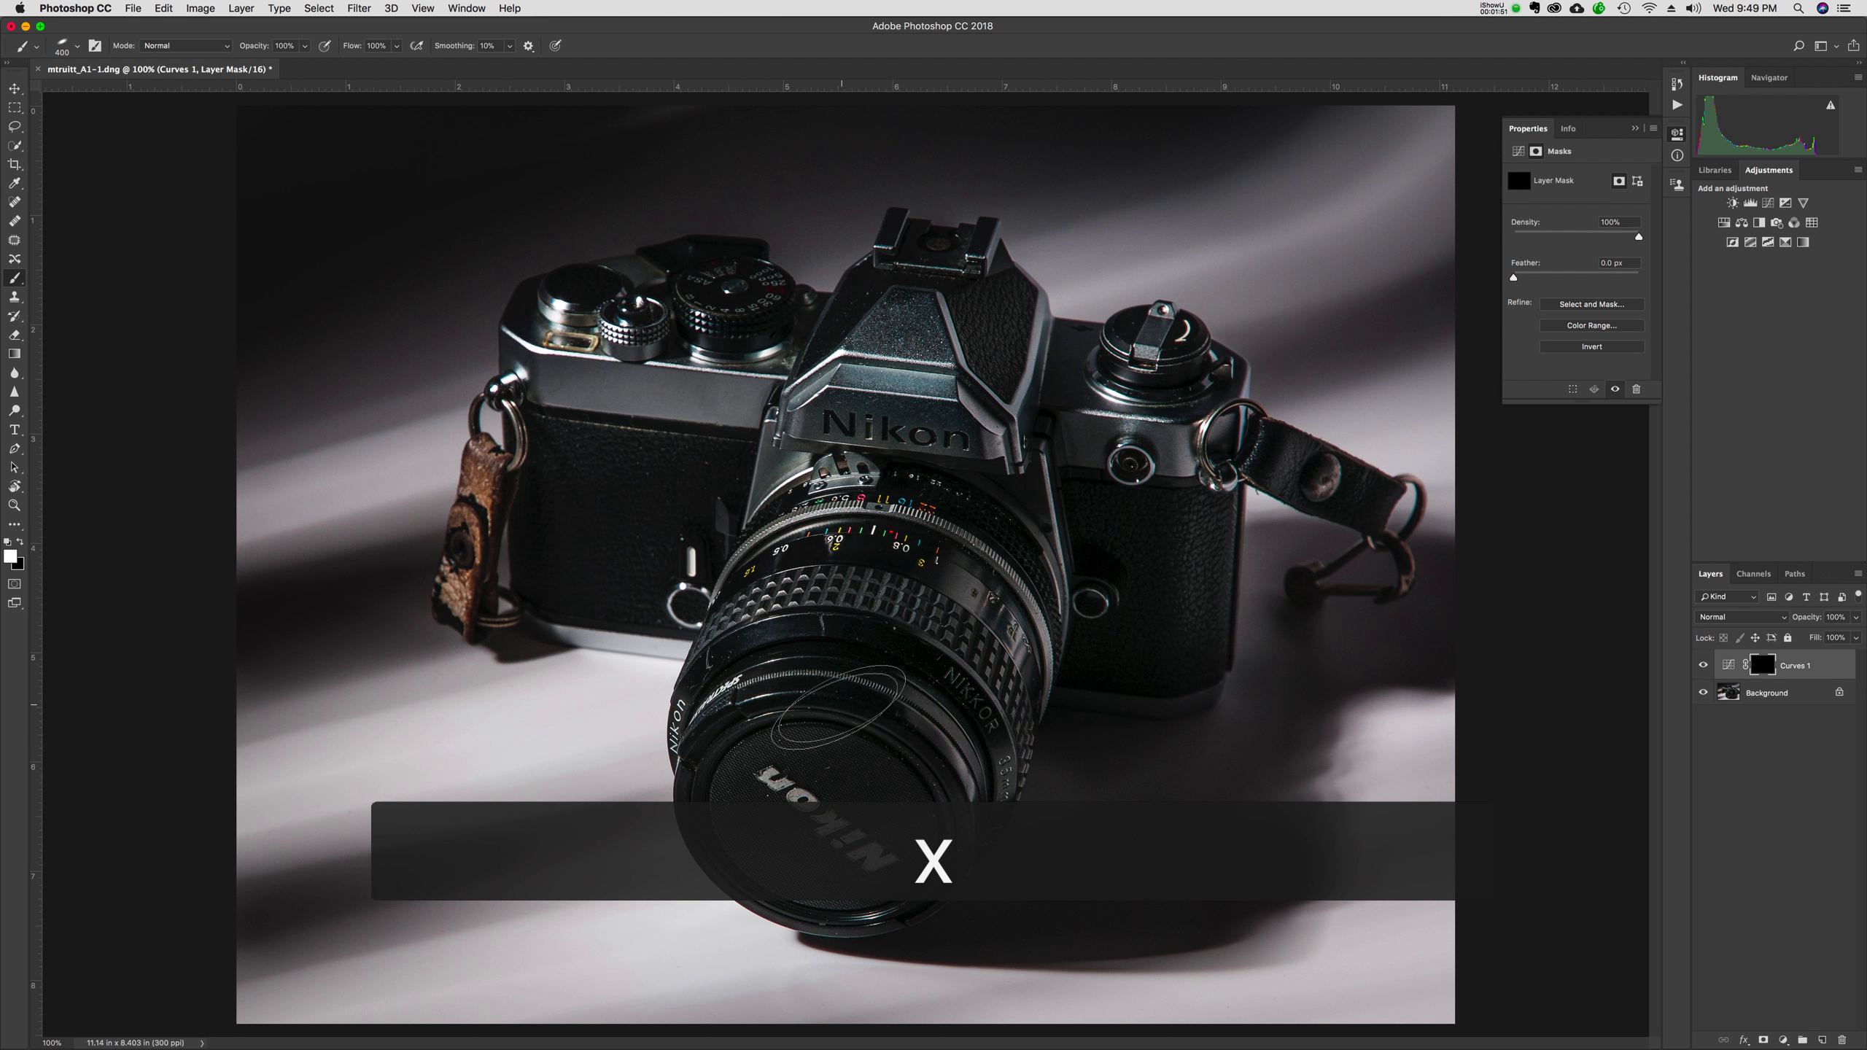
left_click(768, 775)
mouse_move(767, 775)
left_mouse_down()
mouse_move(860, 883)
mouse_move(884, 880)
mouse_move(837, 726)
mouse_move(800, 694)
mouse_move(747, 692)
mouse_move(820, 515)
mouse_move(892, 527)
mouse_move(982, 614)
mouse_move(954, 778)
mouse_move(899, 863)
mouse_move(908, 689)
mouse_move(862, 597)
mouse_move(877, 556)
mouse_move(831, 431)
mouse_move(960, 506)
mouse_move(1000, 637)
left_mouse_up()
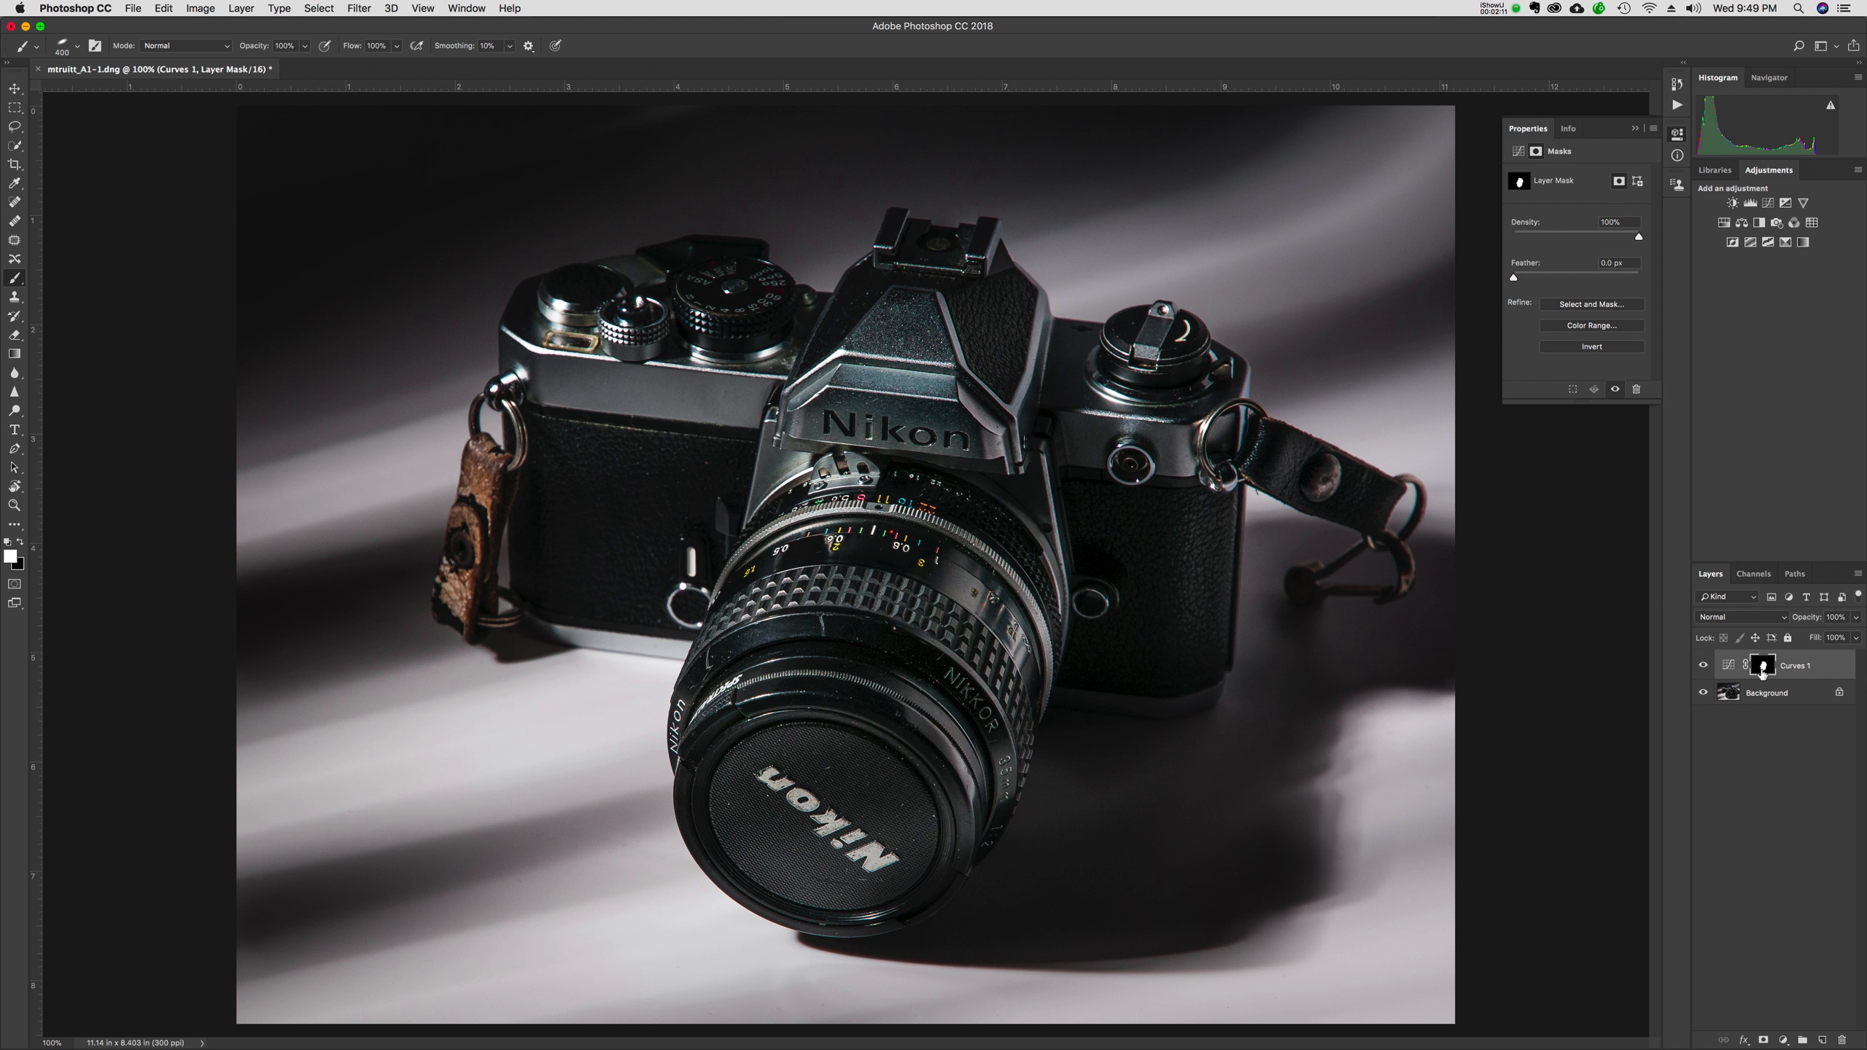
Fill the gaps in the mask's white lens area while viewing the mask alone, and check the coverage with the red overlay
left_click(1762, 666, "alt")
left_click(821, 630)
left_click(888, 566)
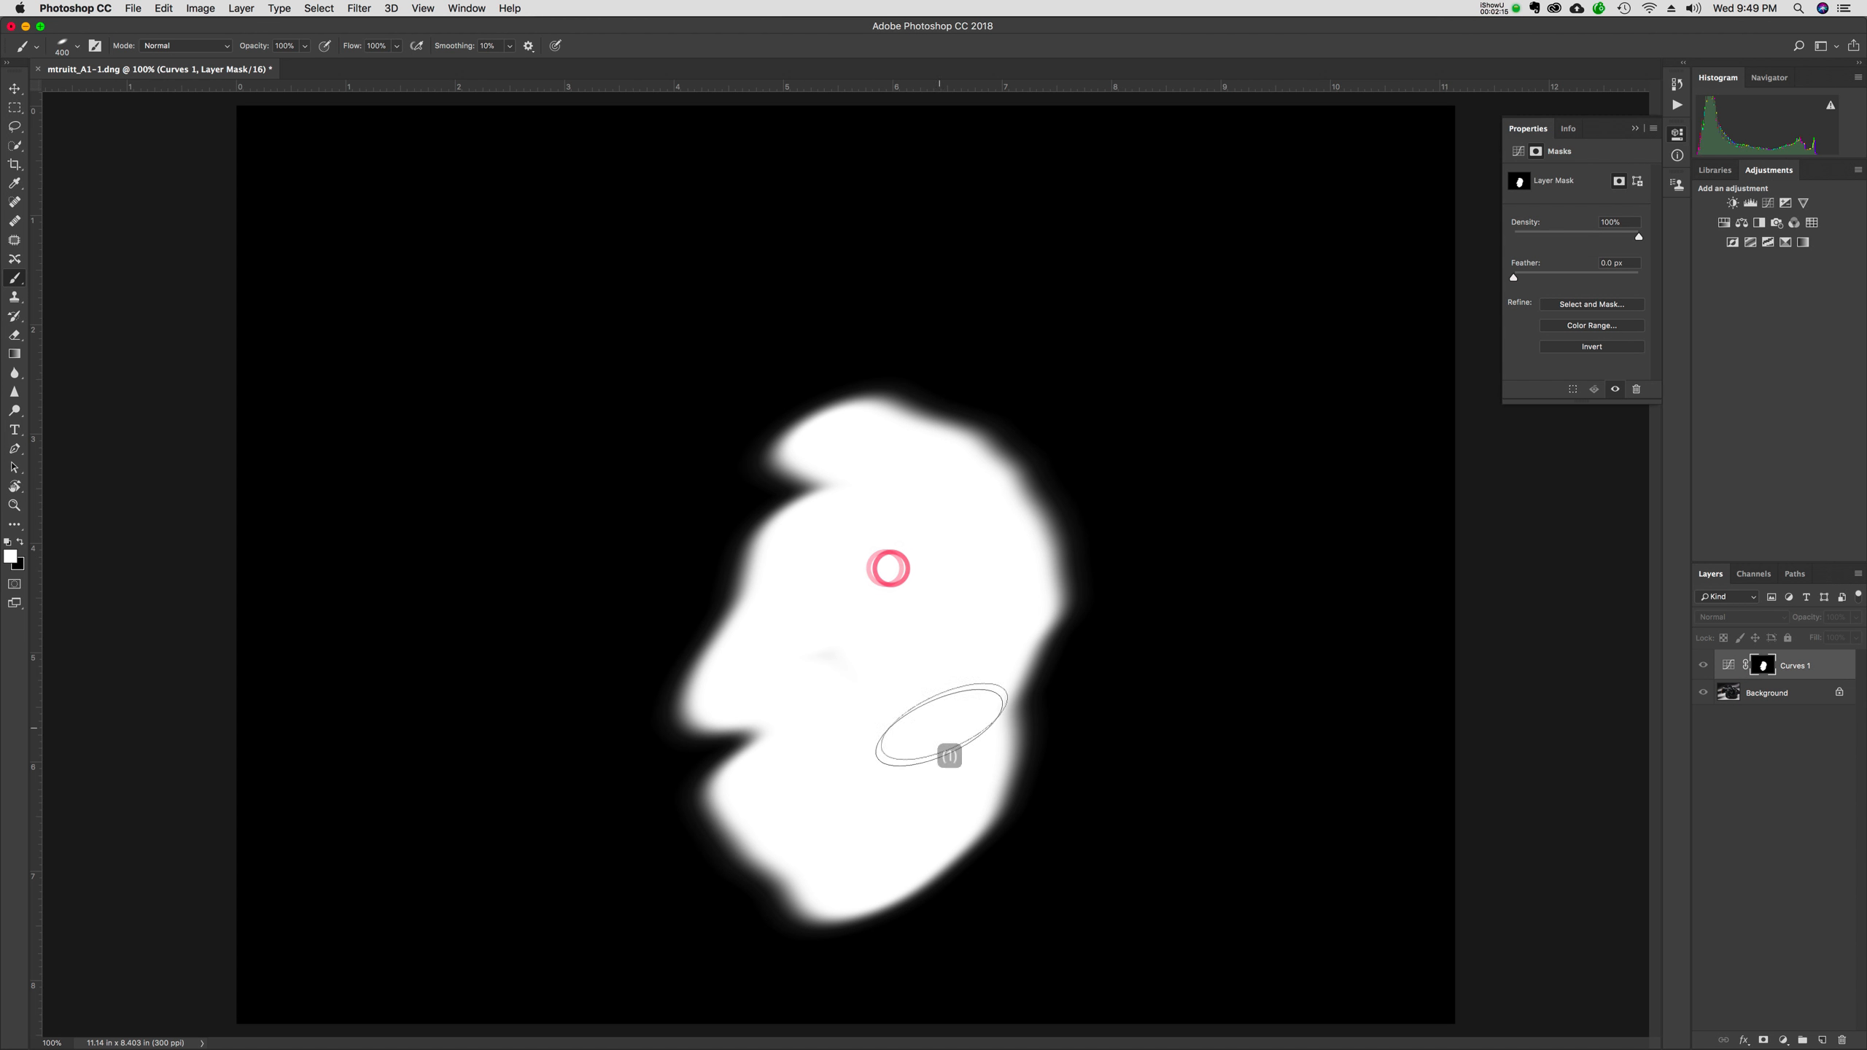
left_click(1761, 665, "alt")
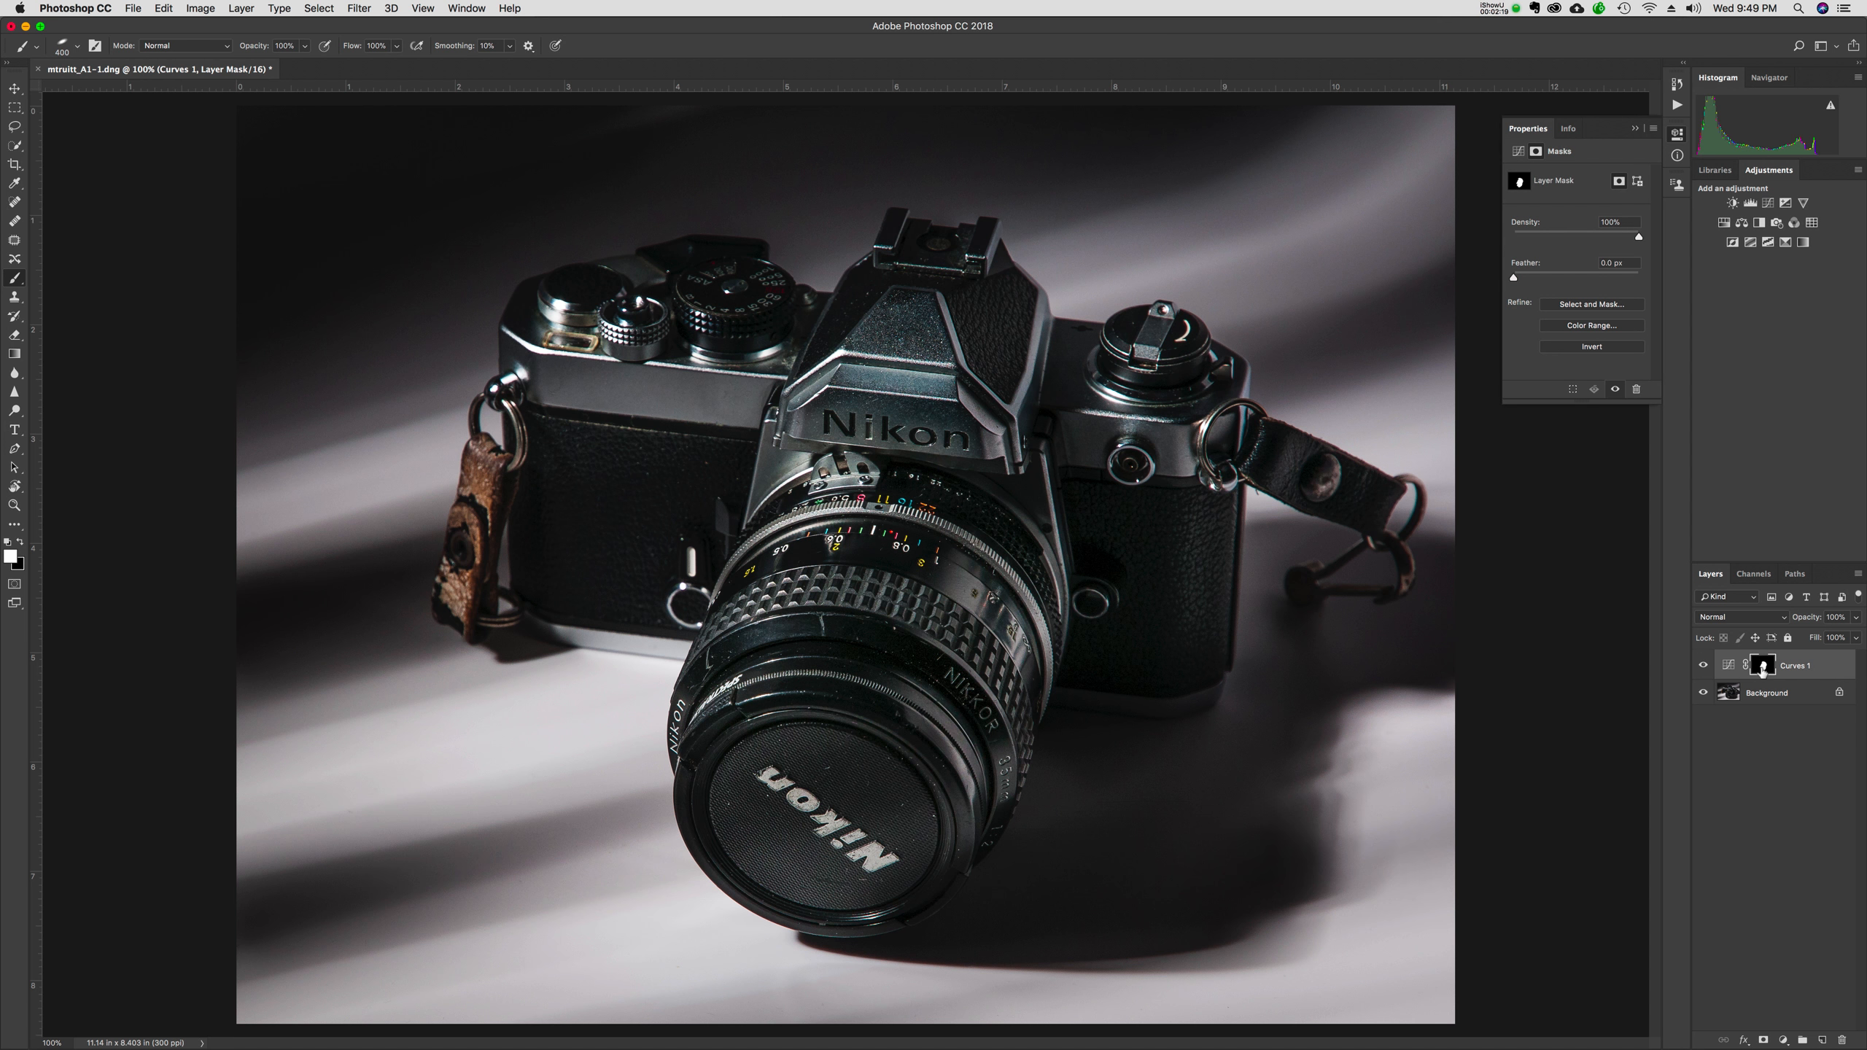
key("backslash")
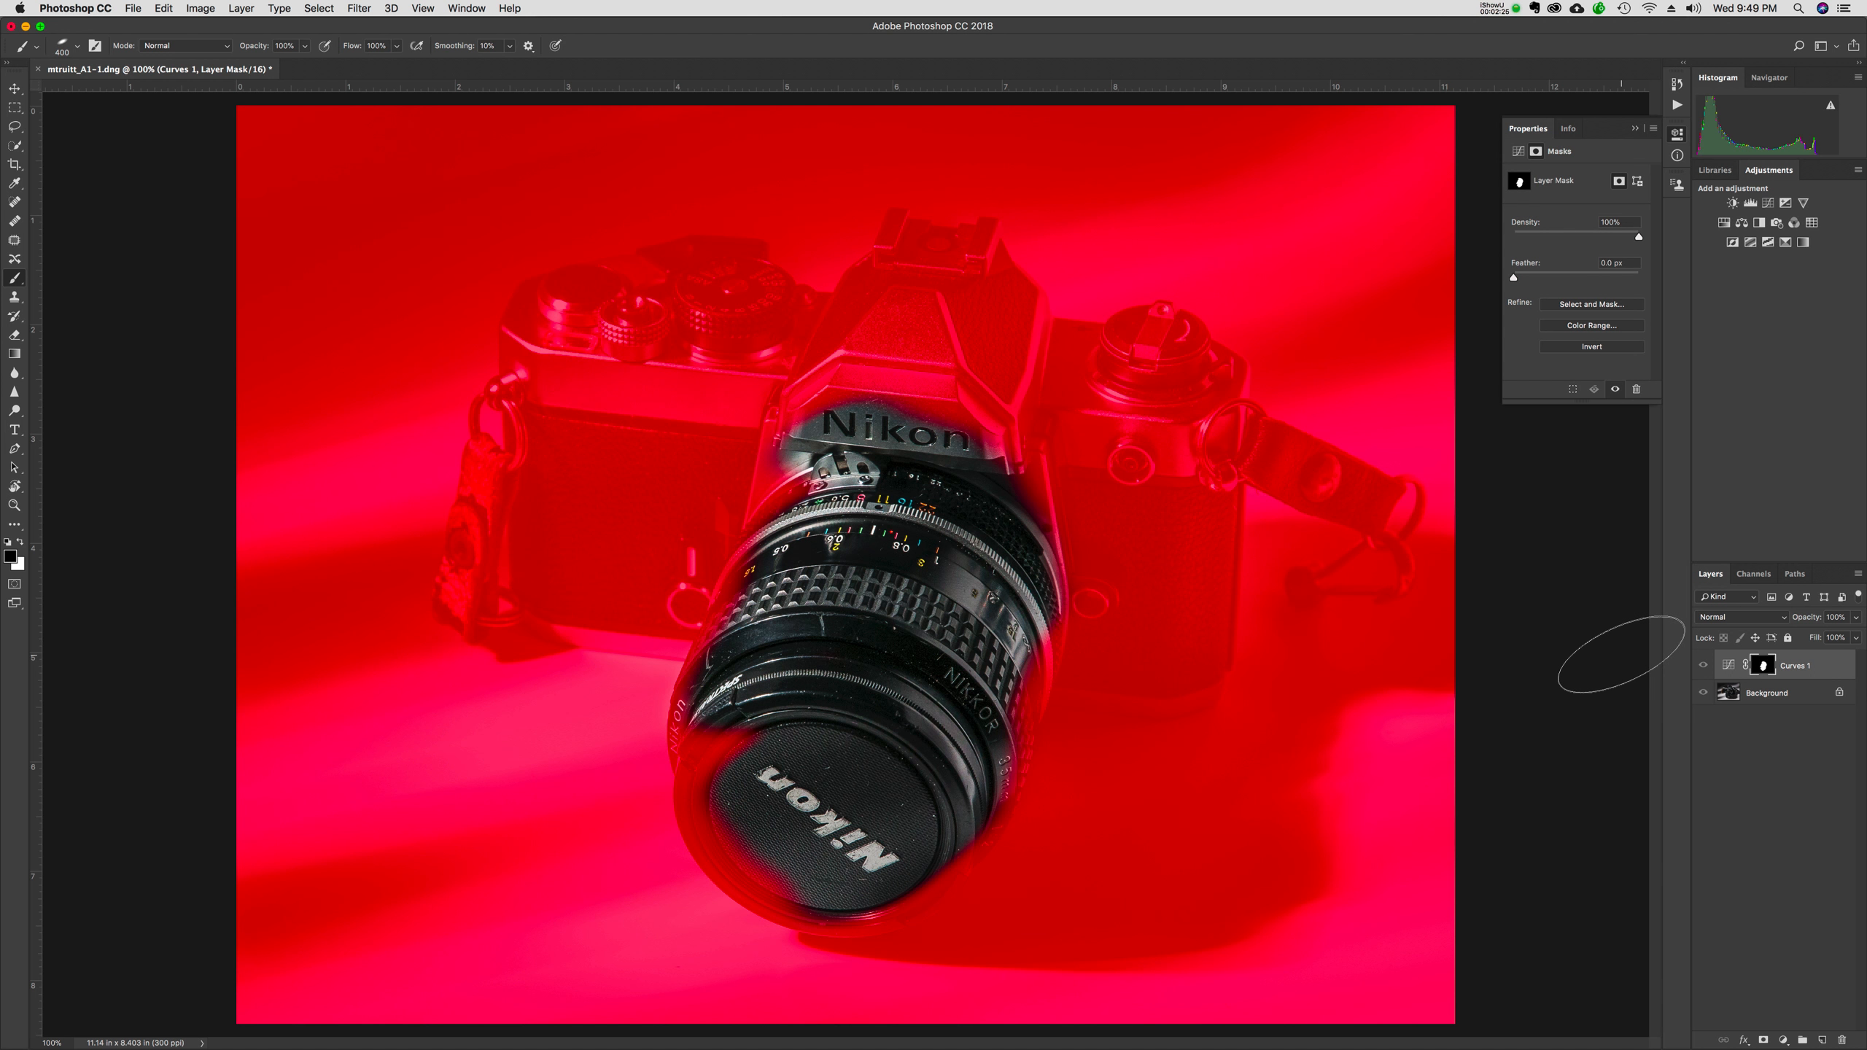
key("backslash")
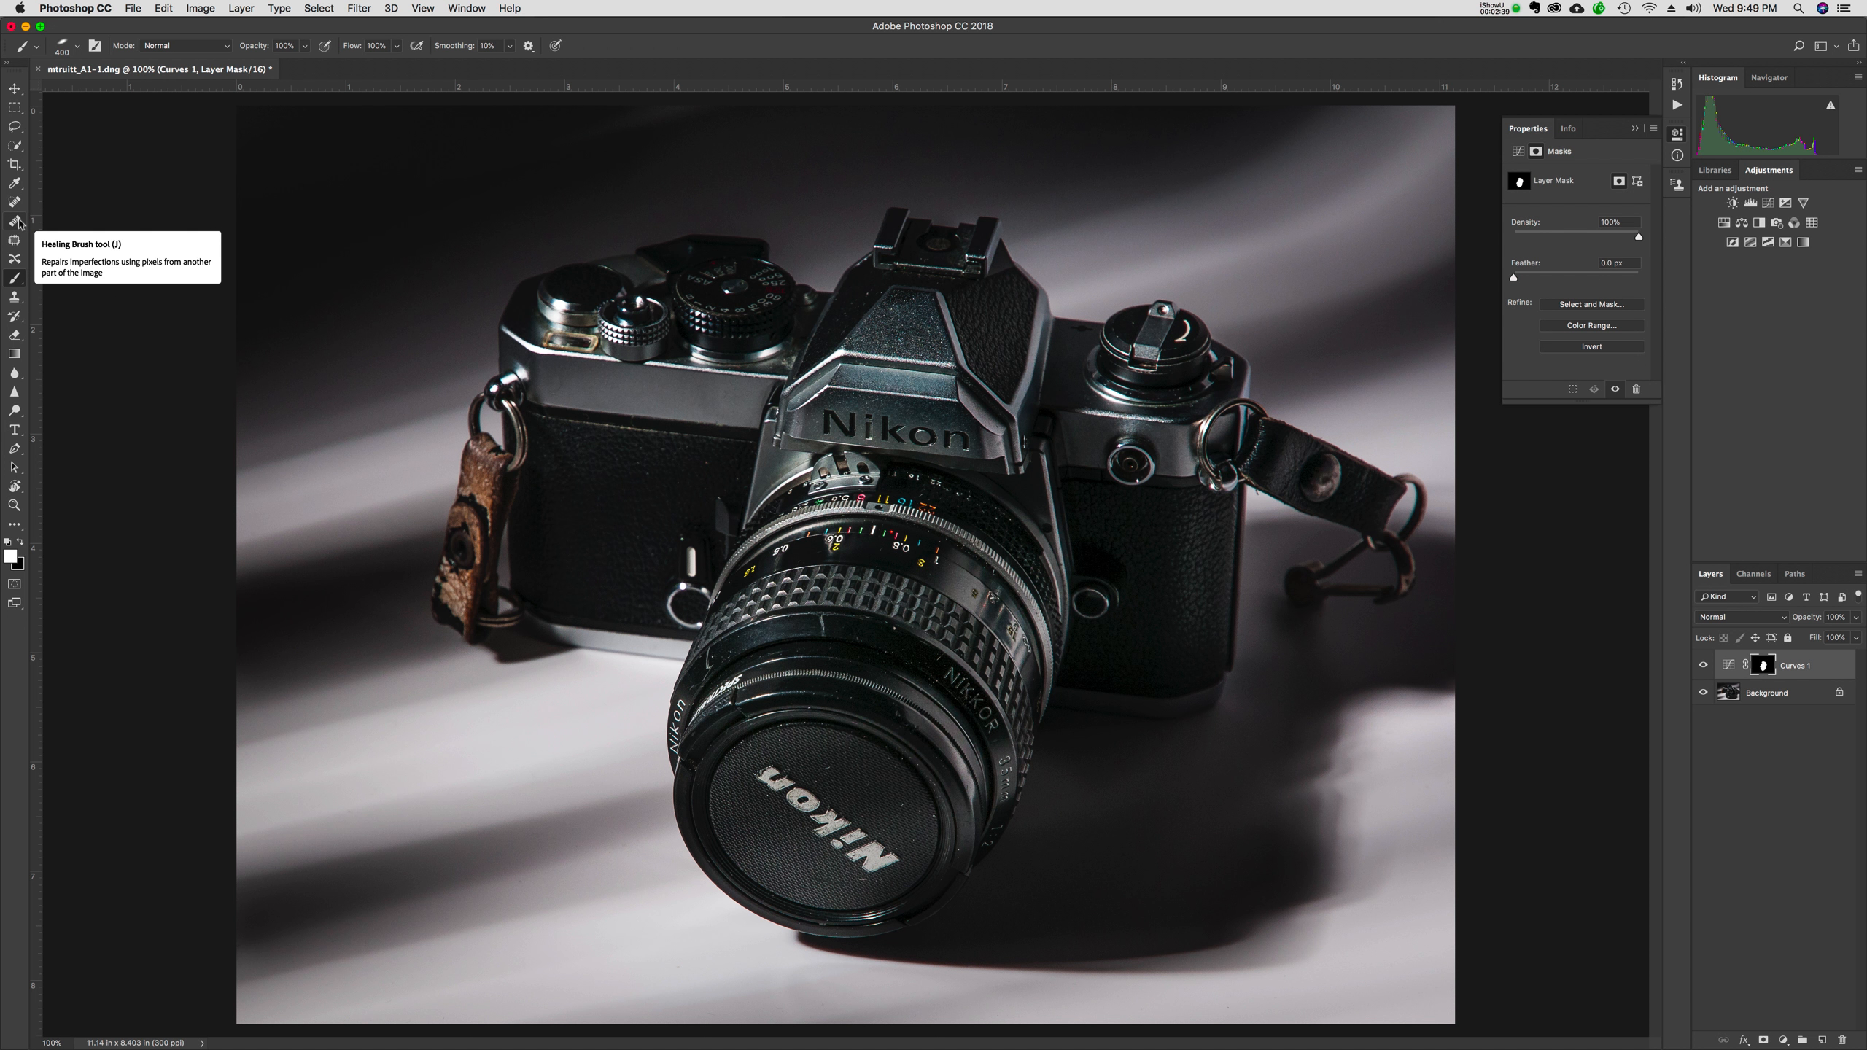
Choose the Spot Healing Brush and add a new layer named "retouch" above the Curves layer
left_click(15, 203)
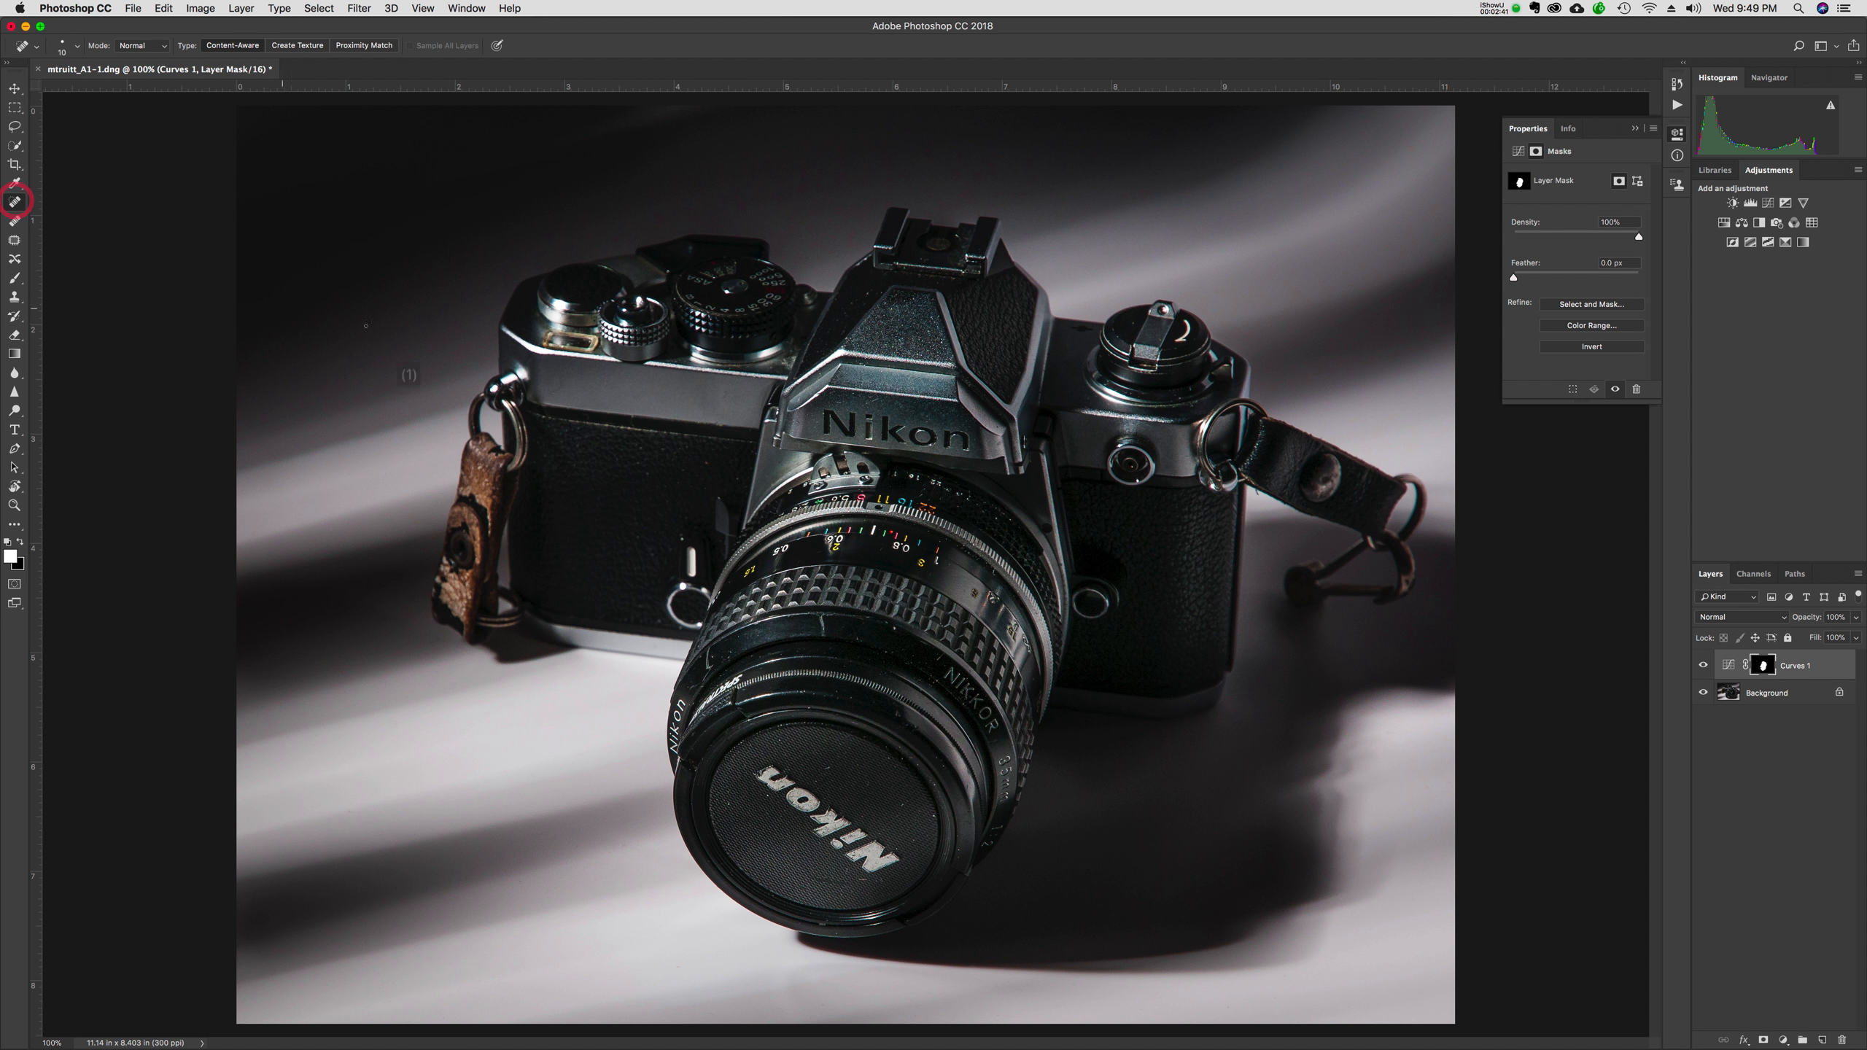
left_click(1824, 1039)
double_click(1759, 662)
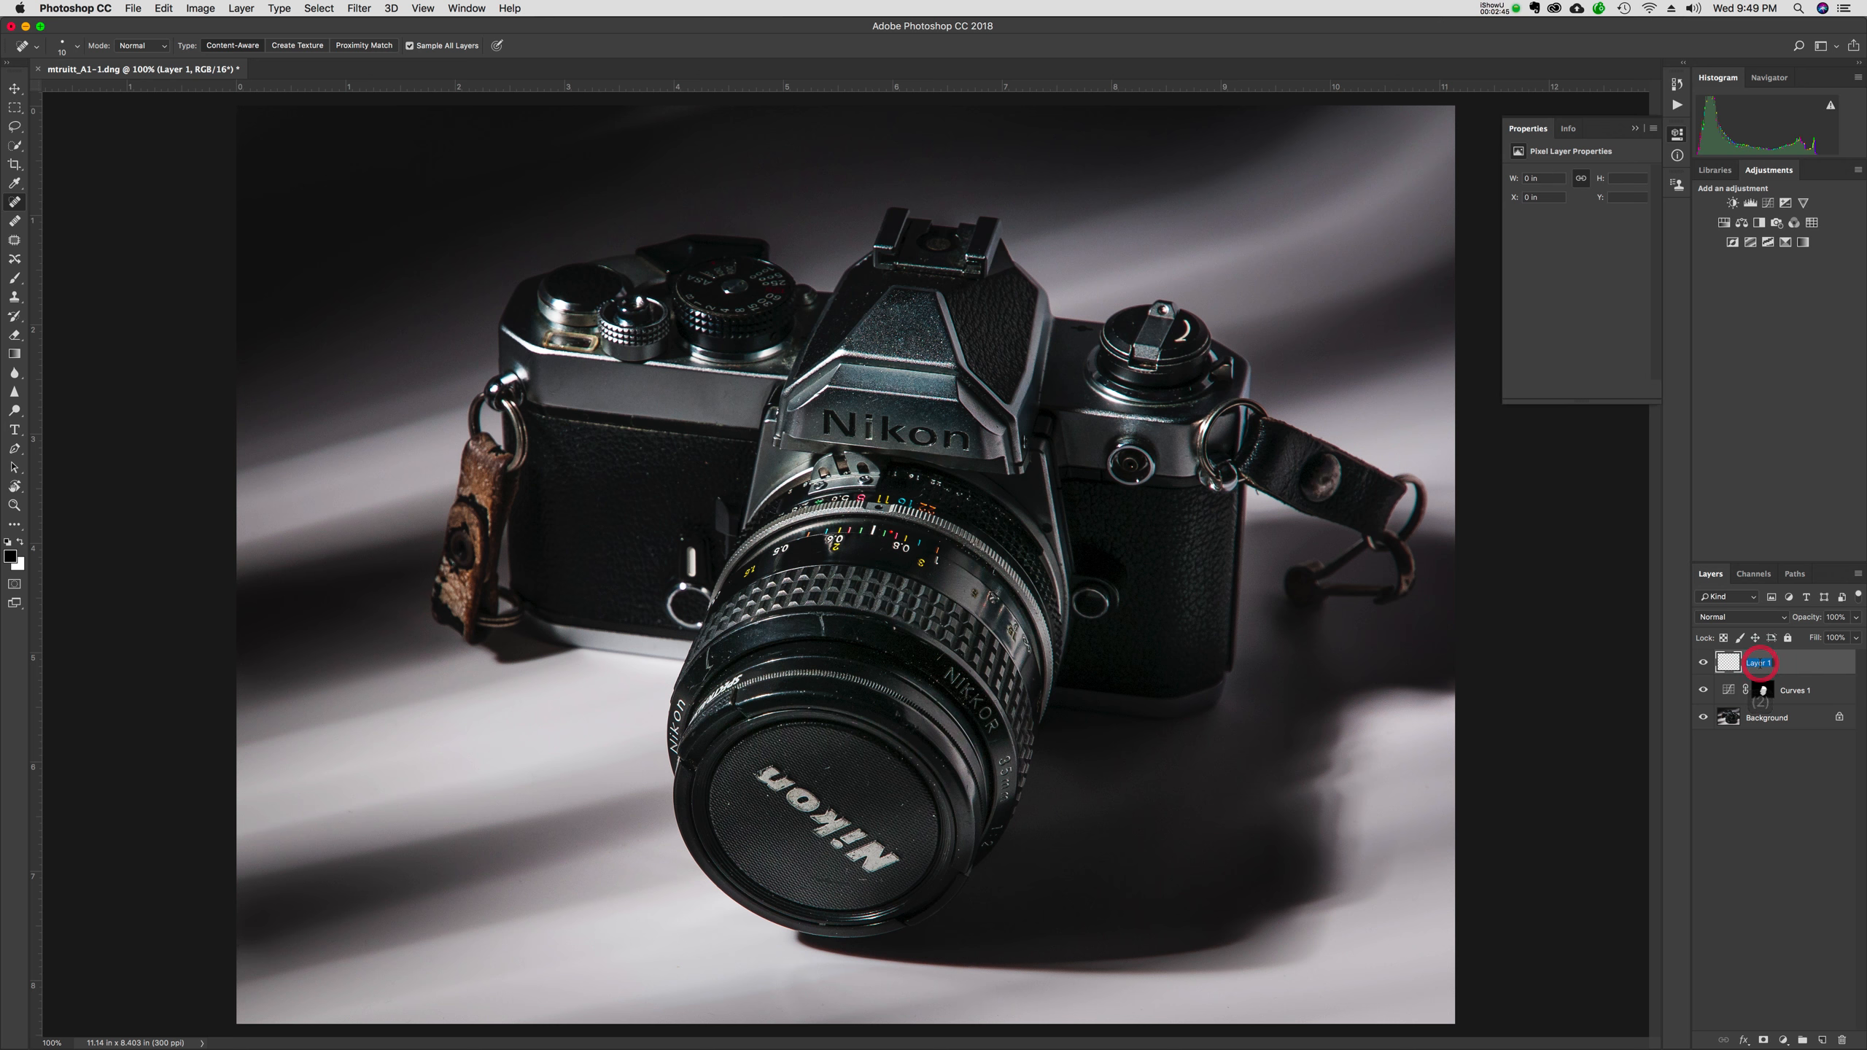
type("retouch")
key("Return")
Heal the dust specks in the middle of the smooth black ring between the lens's grip and the cap
key("super+equal")
key("super+equal")
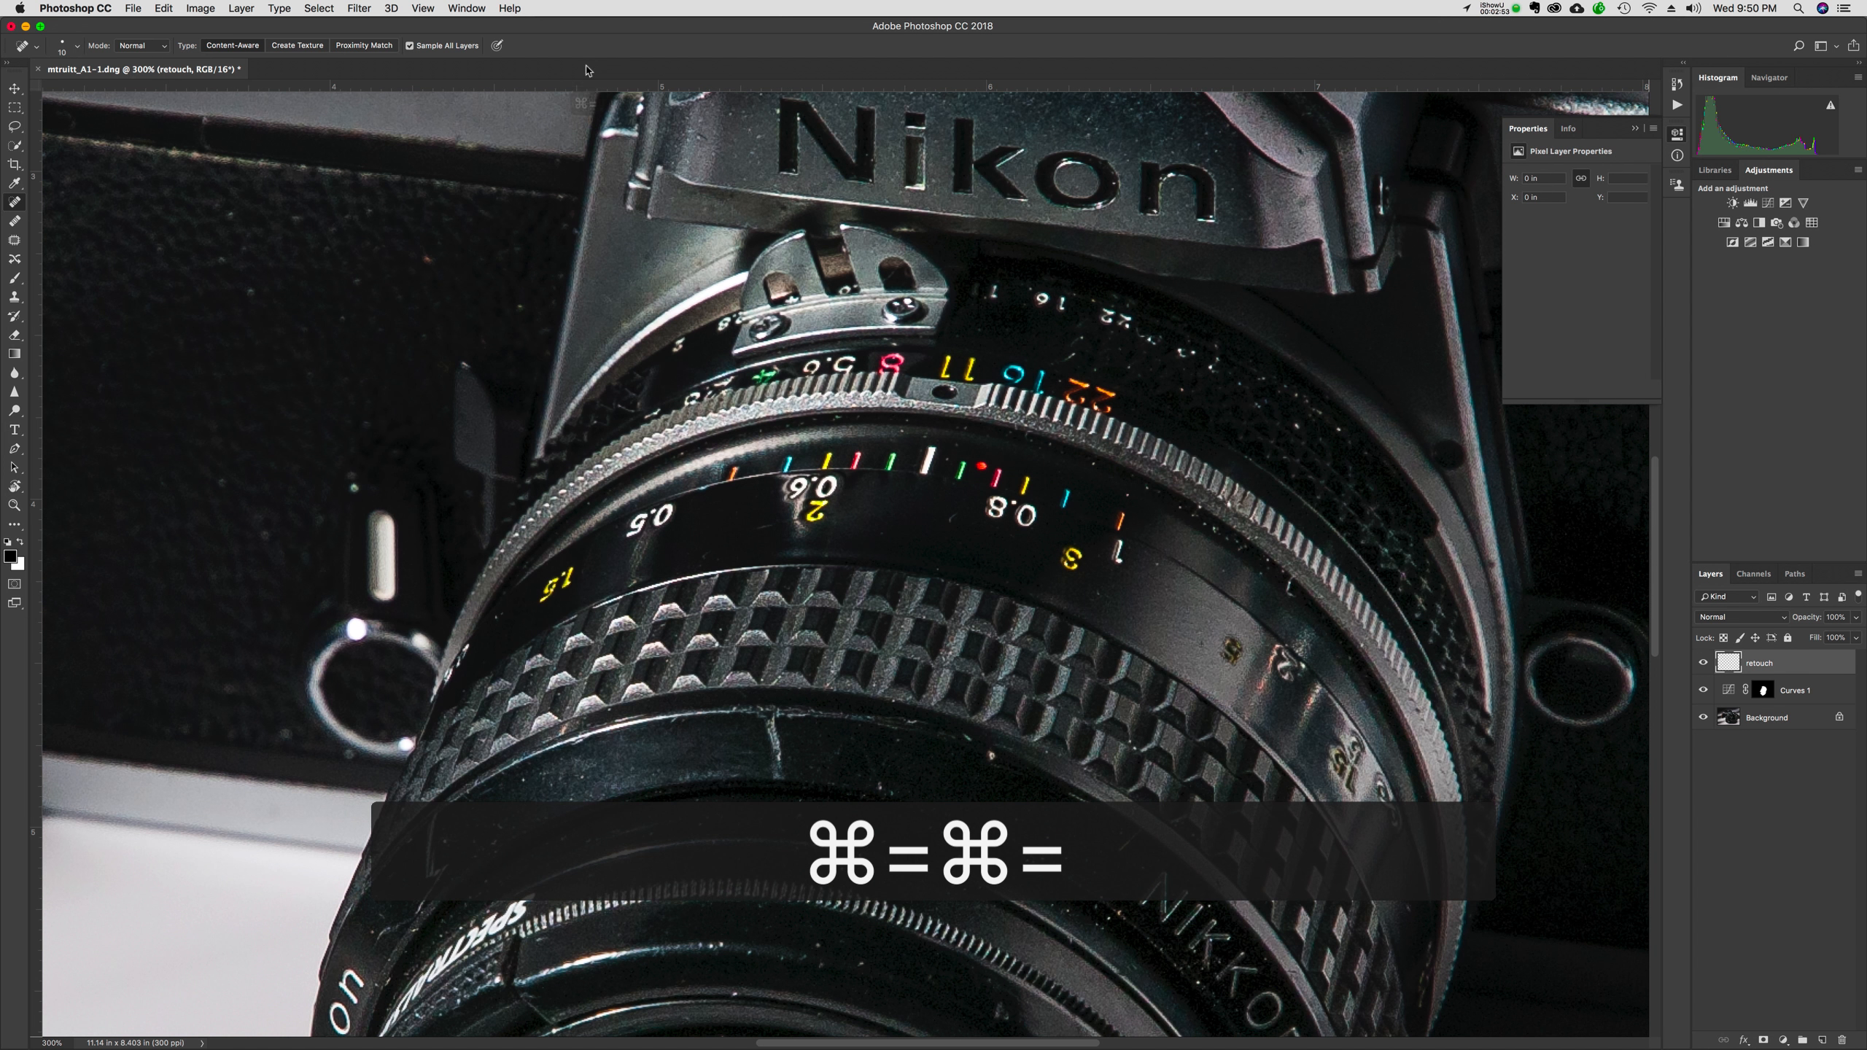
left_click_drag(994, 612, 1017, 479)
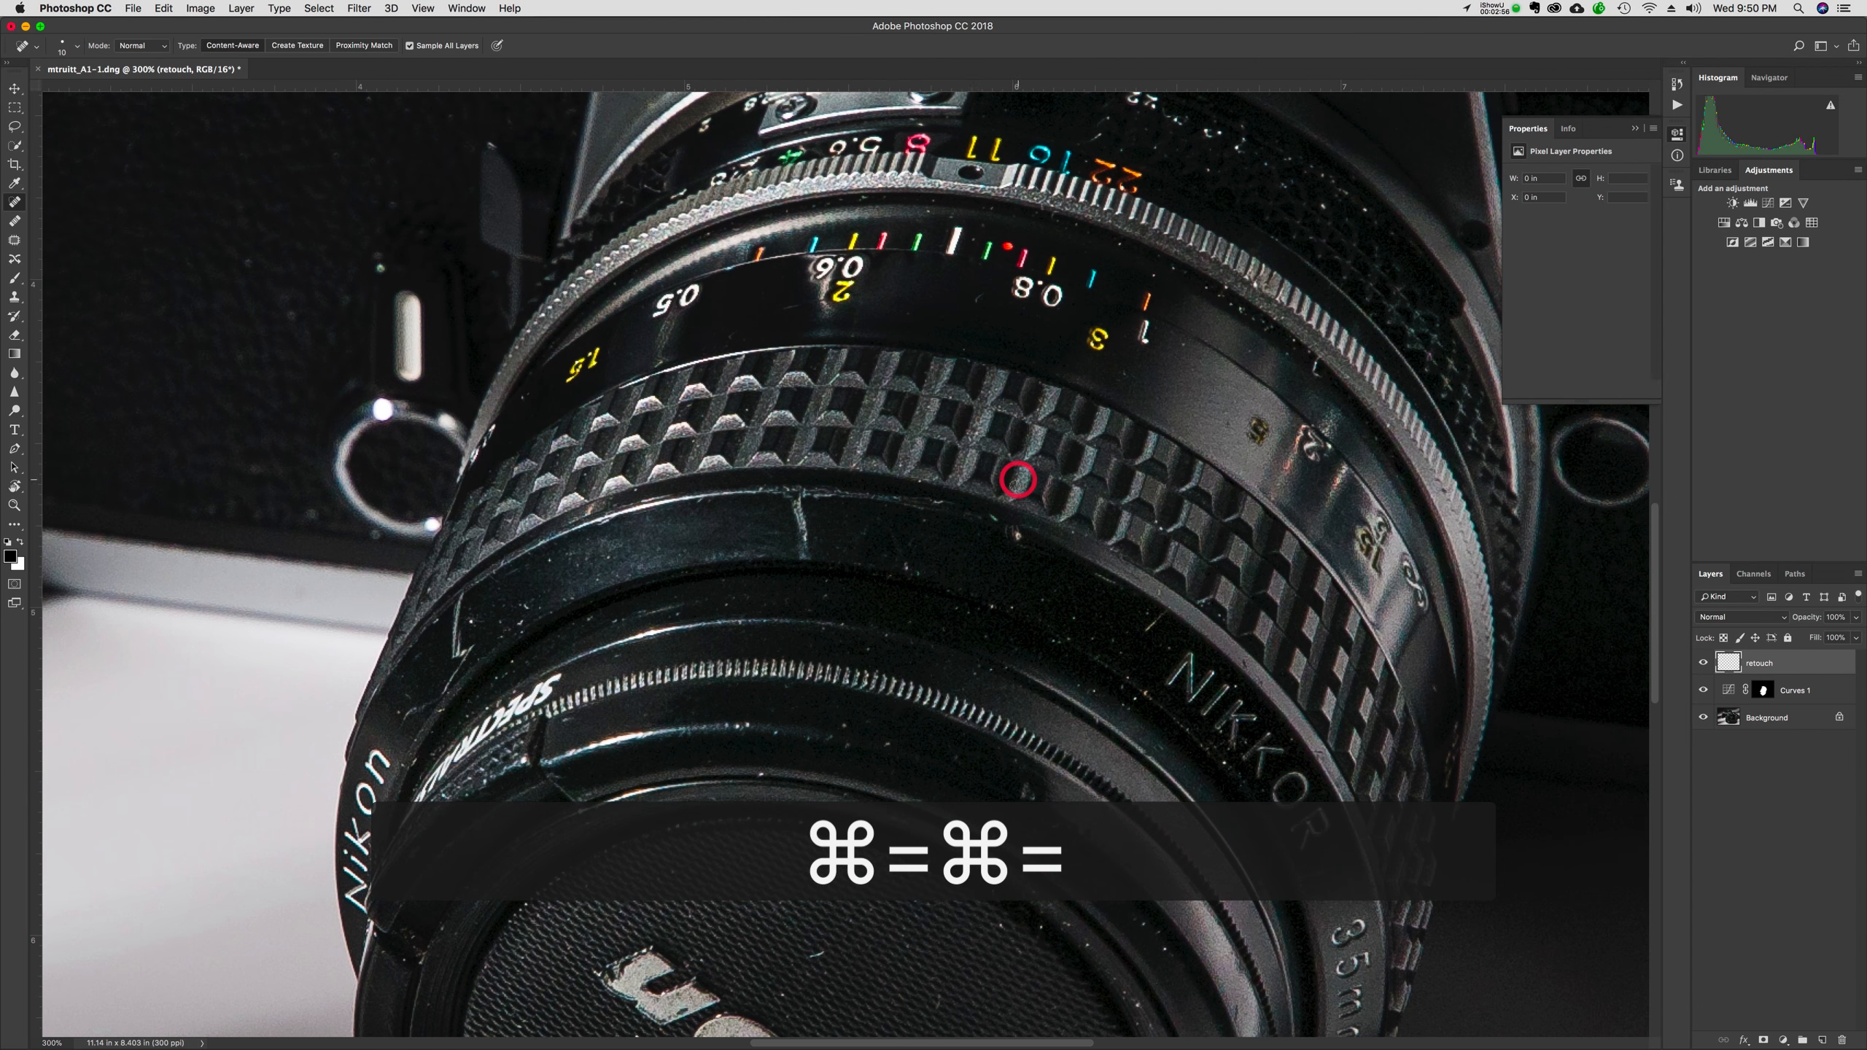
left_click(909, 622)
left_click(943, 630)
left_click(984, 636)
left_click(970, 614)
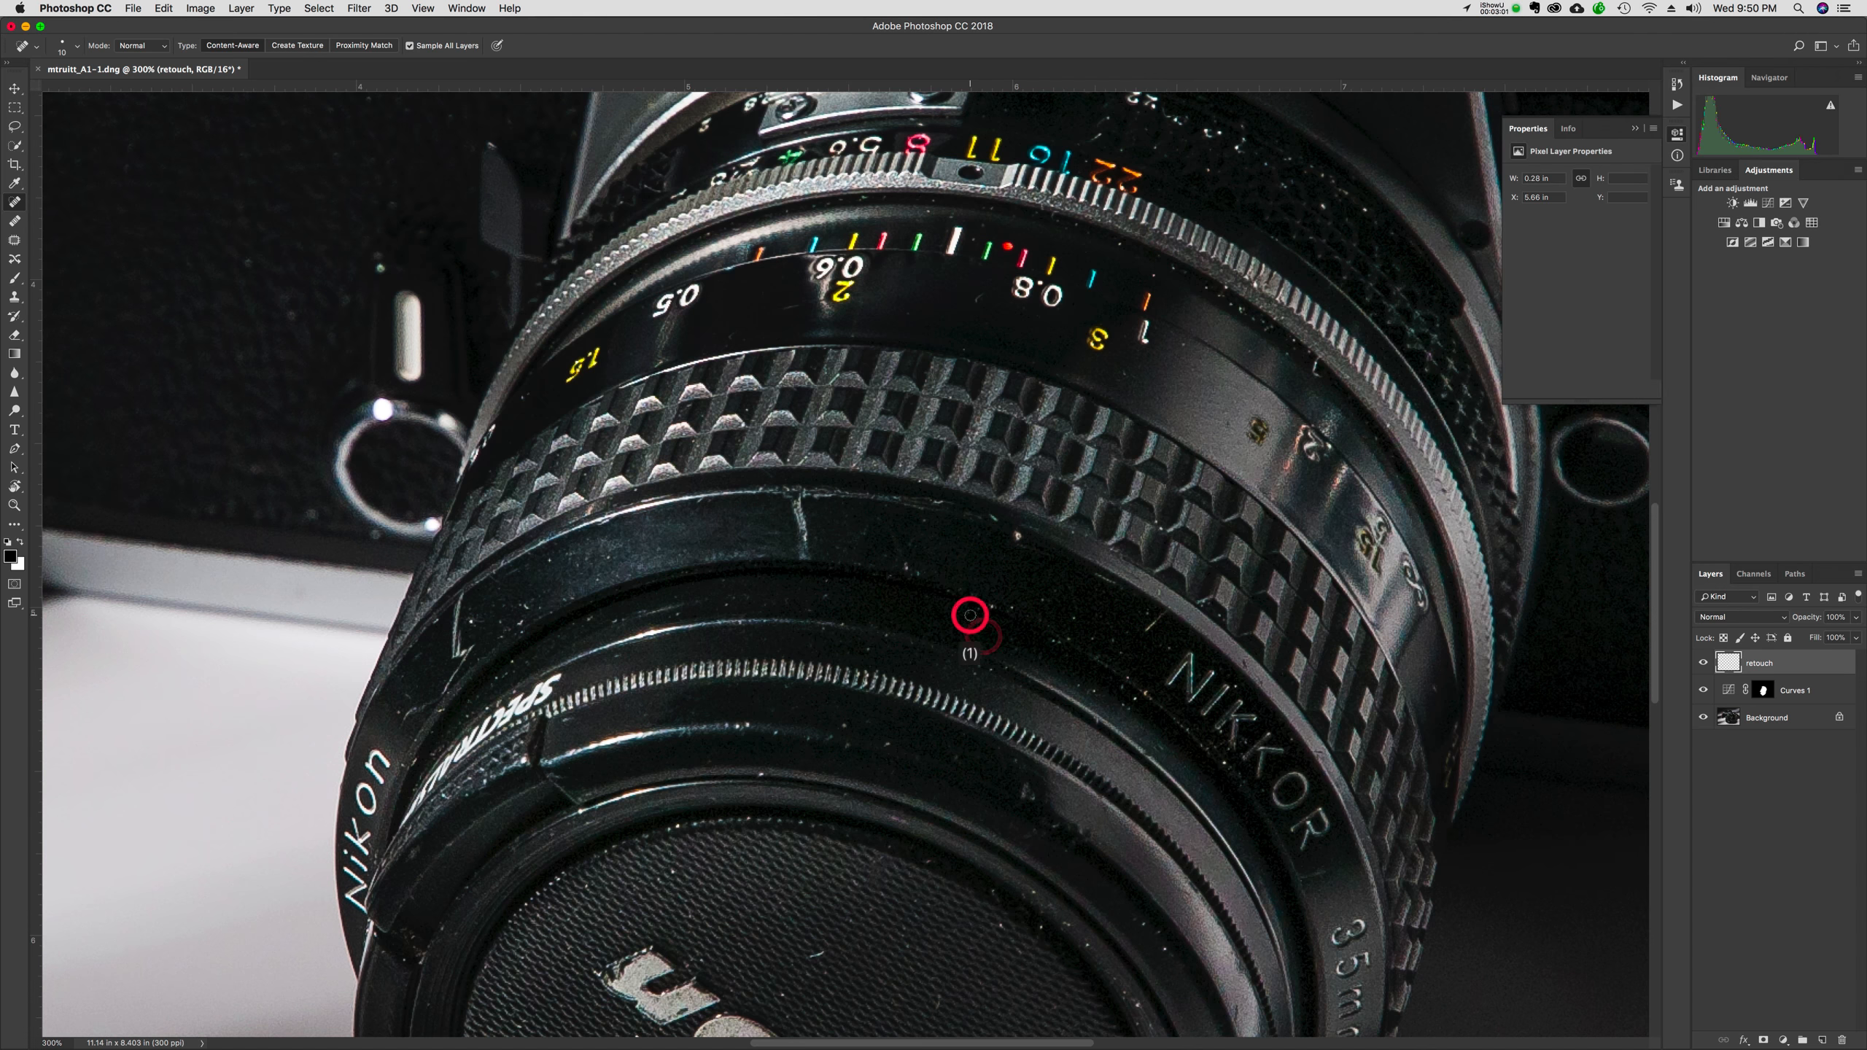
left_click(957, 608)
left_click(976, 610)
left_click(975, 676)
left_click(990, 671)
left_click(979, 668)
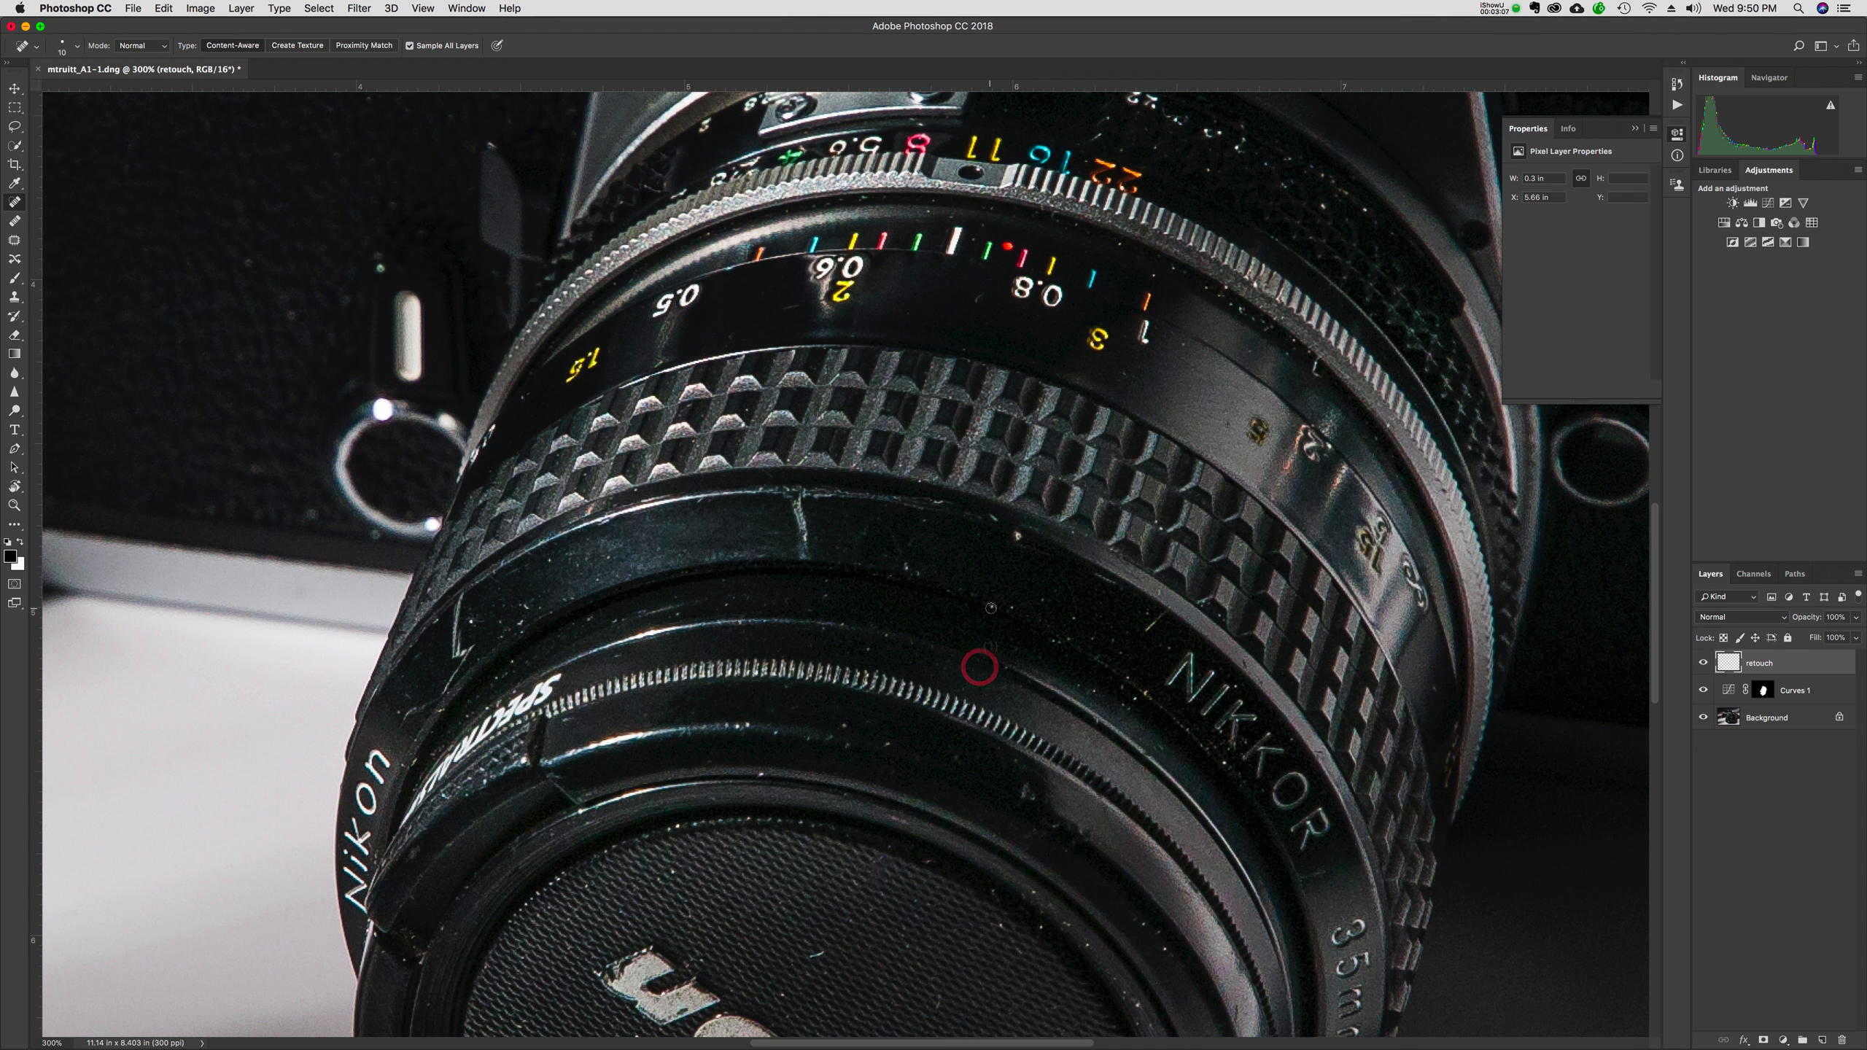
Heal the specks just below the lens's grip and the short vertical scratch on the smooth black ring
left_click(1014, 608)
left_click(1015, 538)
left_click(903, 566)
left_click(803, 538)
left_click(806, 528)
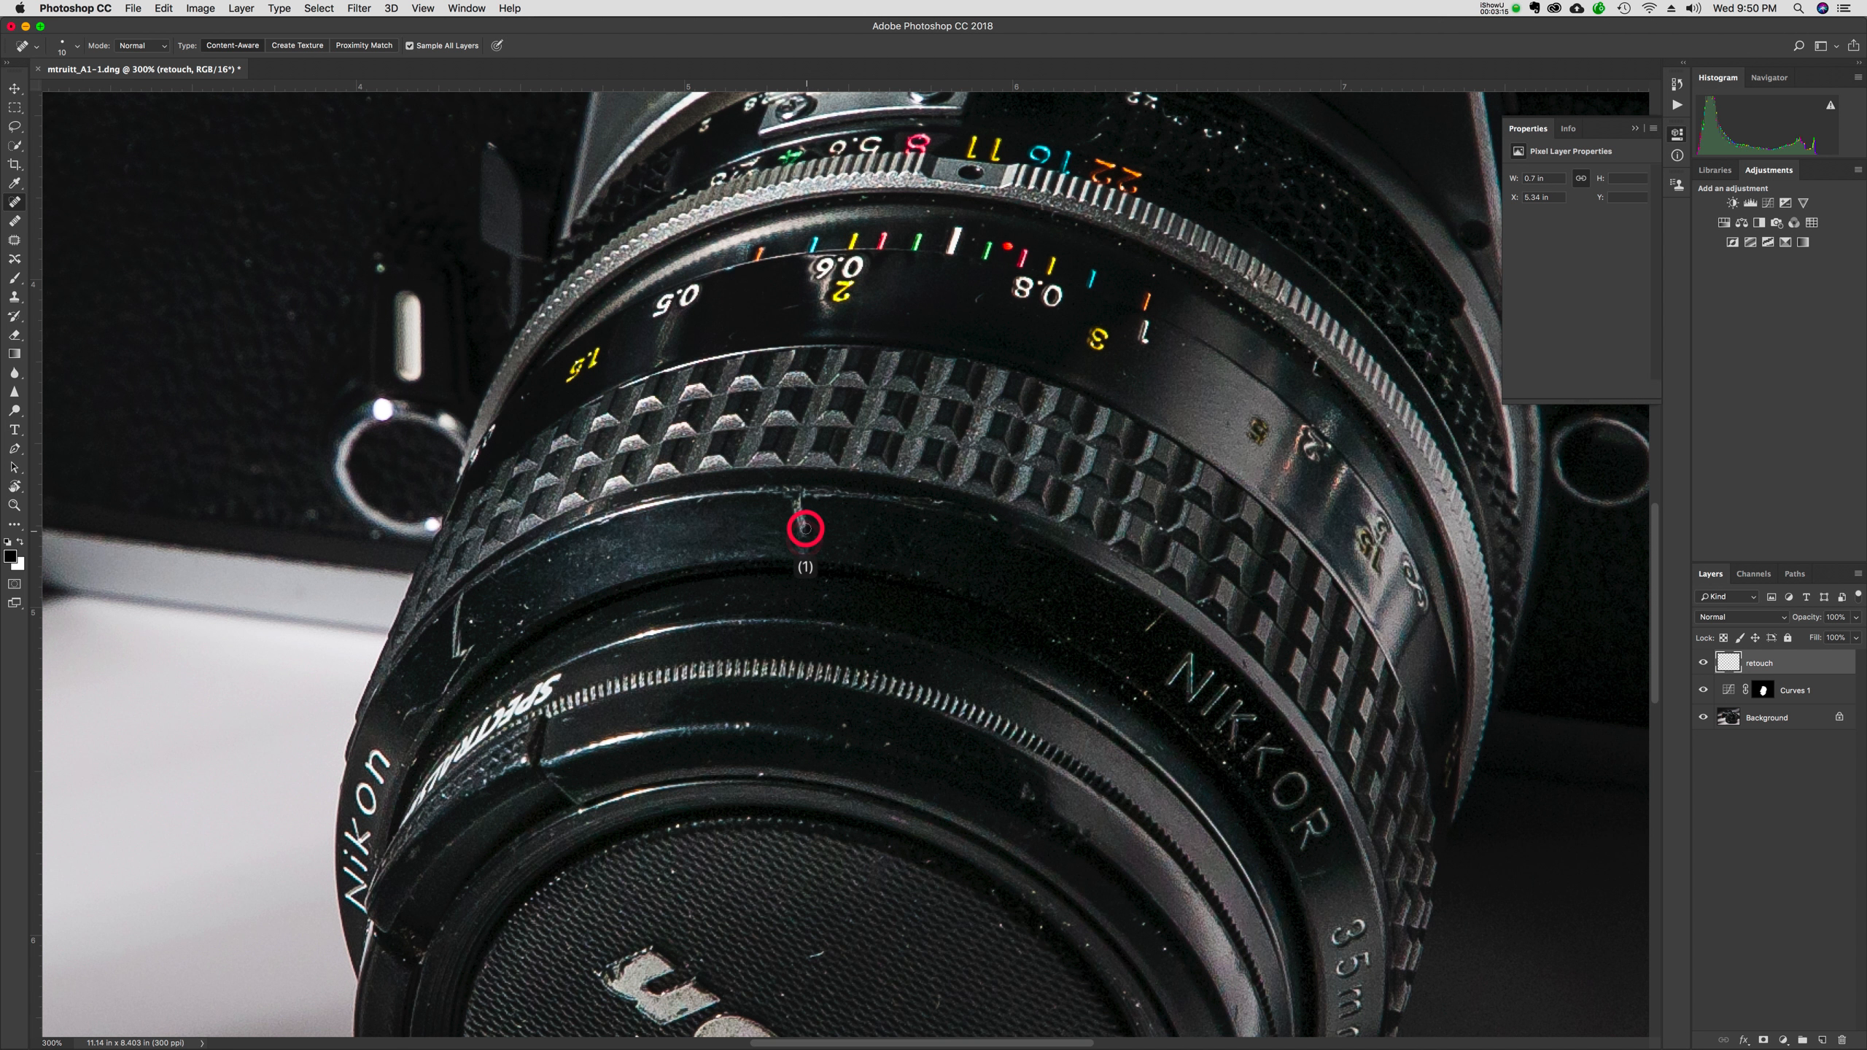
left_click(800, 528)
left_click(799, 506)
left_click(798, 505)
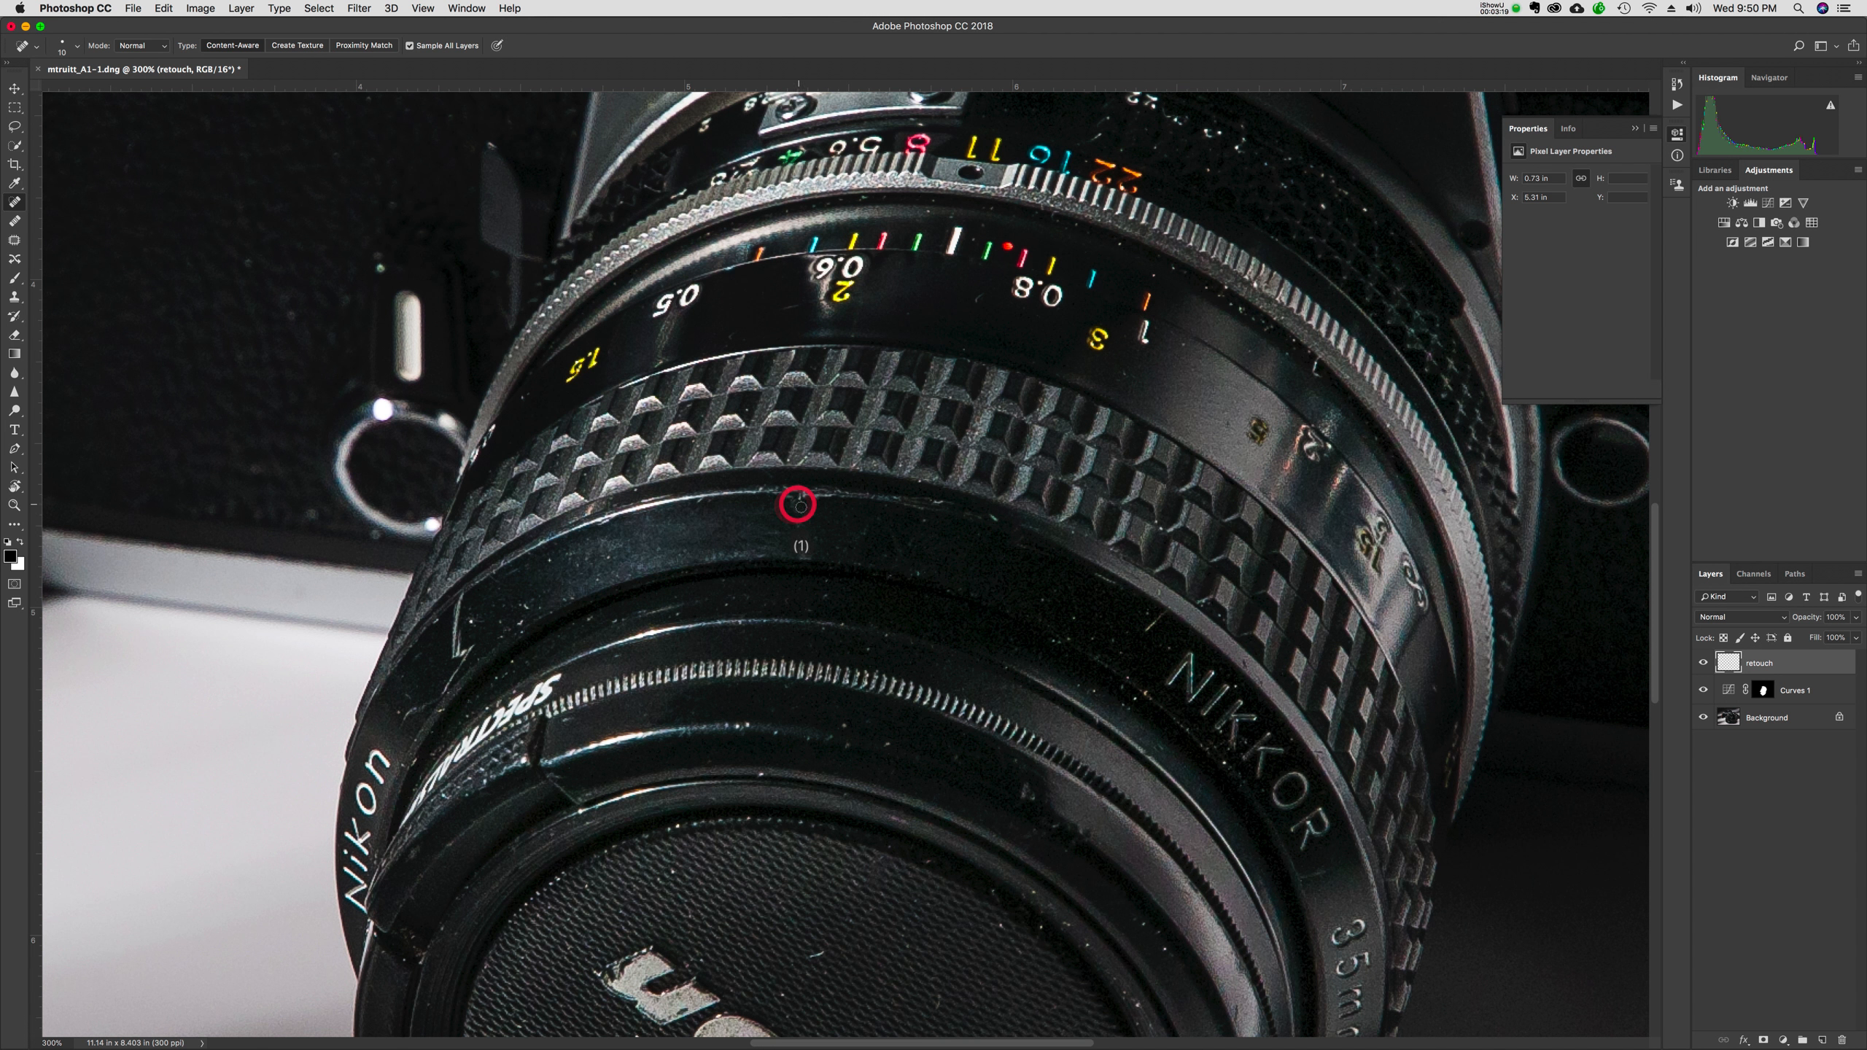
Heal the dust specks along the left part of the lens's smooth black ring, beside the angled scratch
left_click(470, 620)
left_click(497, 617)
left_click(497, 634)
left_click(515, 617)
left_click(519, 605)
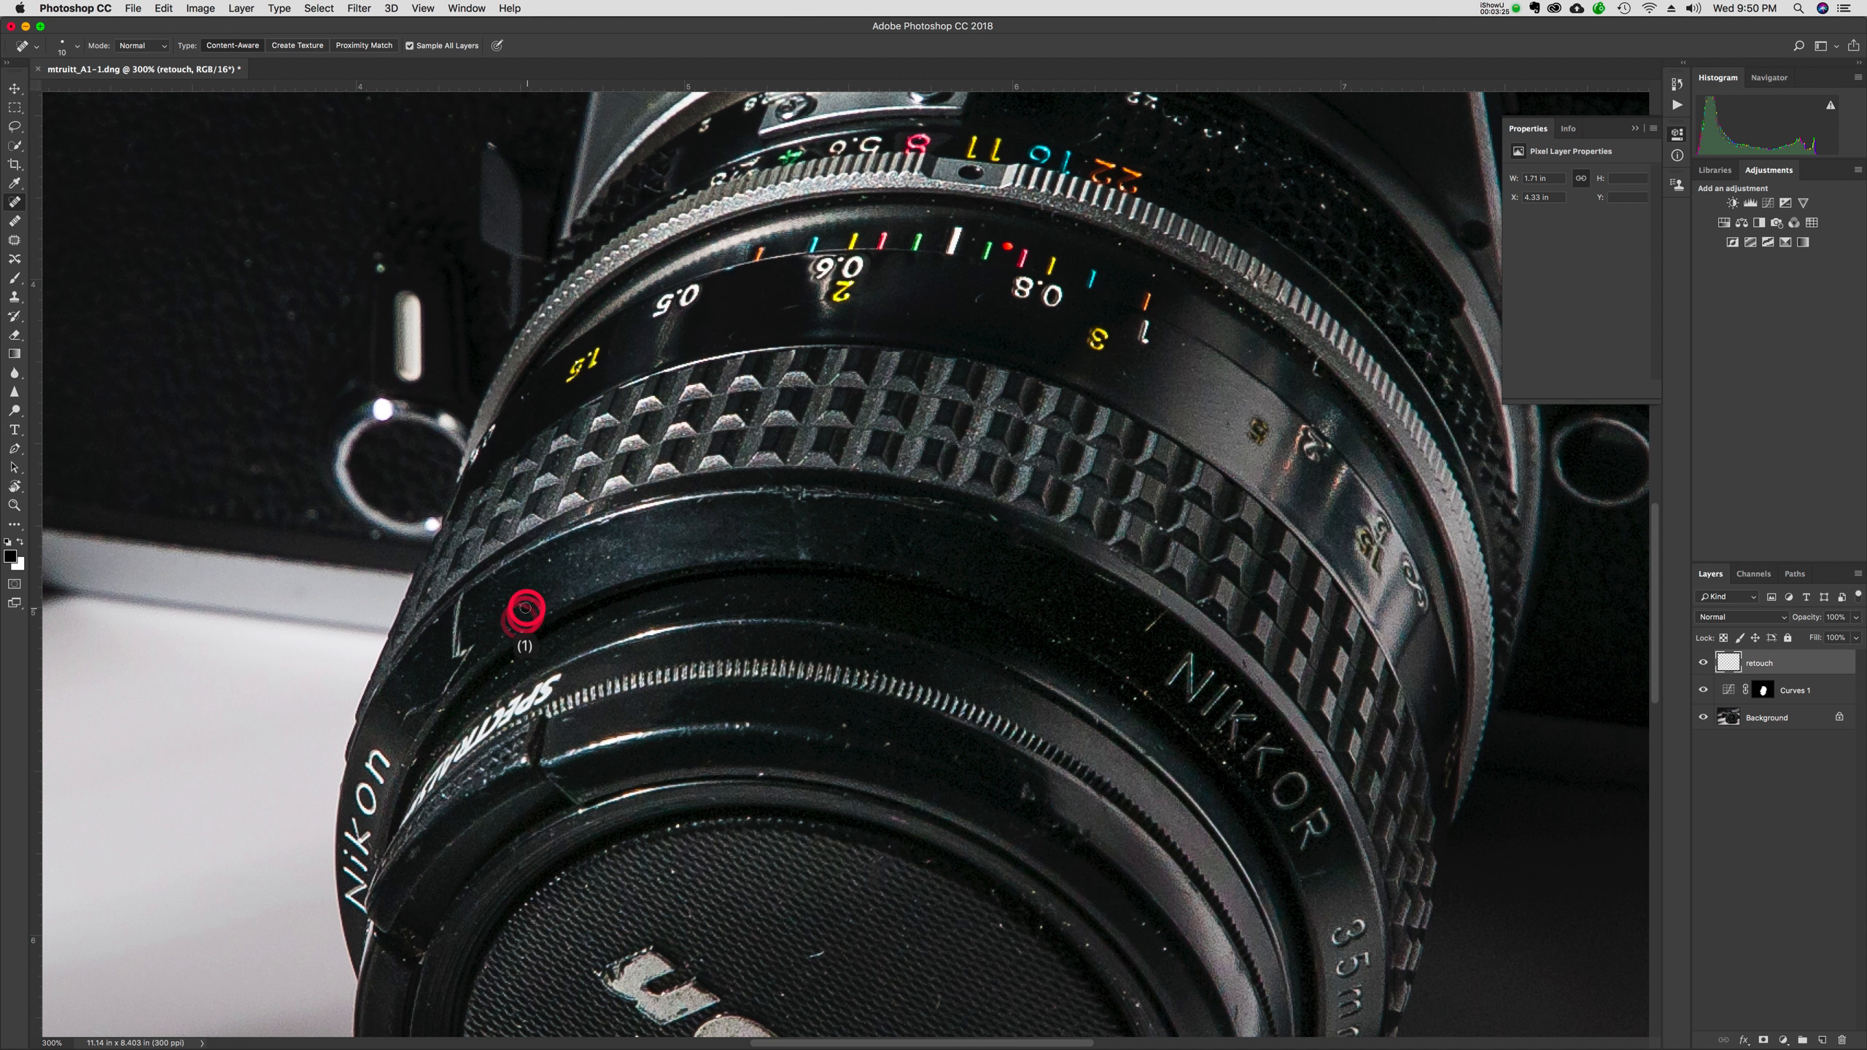
left_click(530, 603)
left_click(541, 597)
left_click(552, 593)
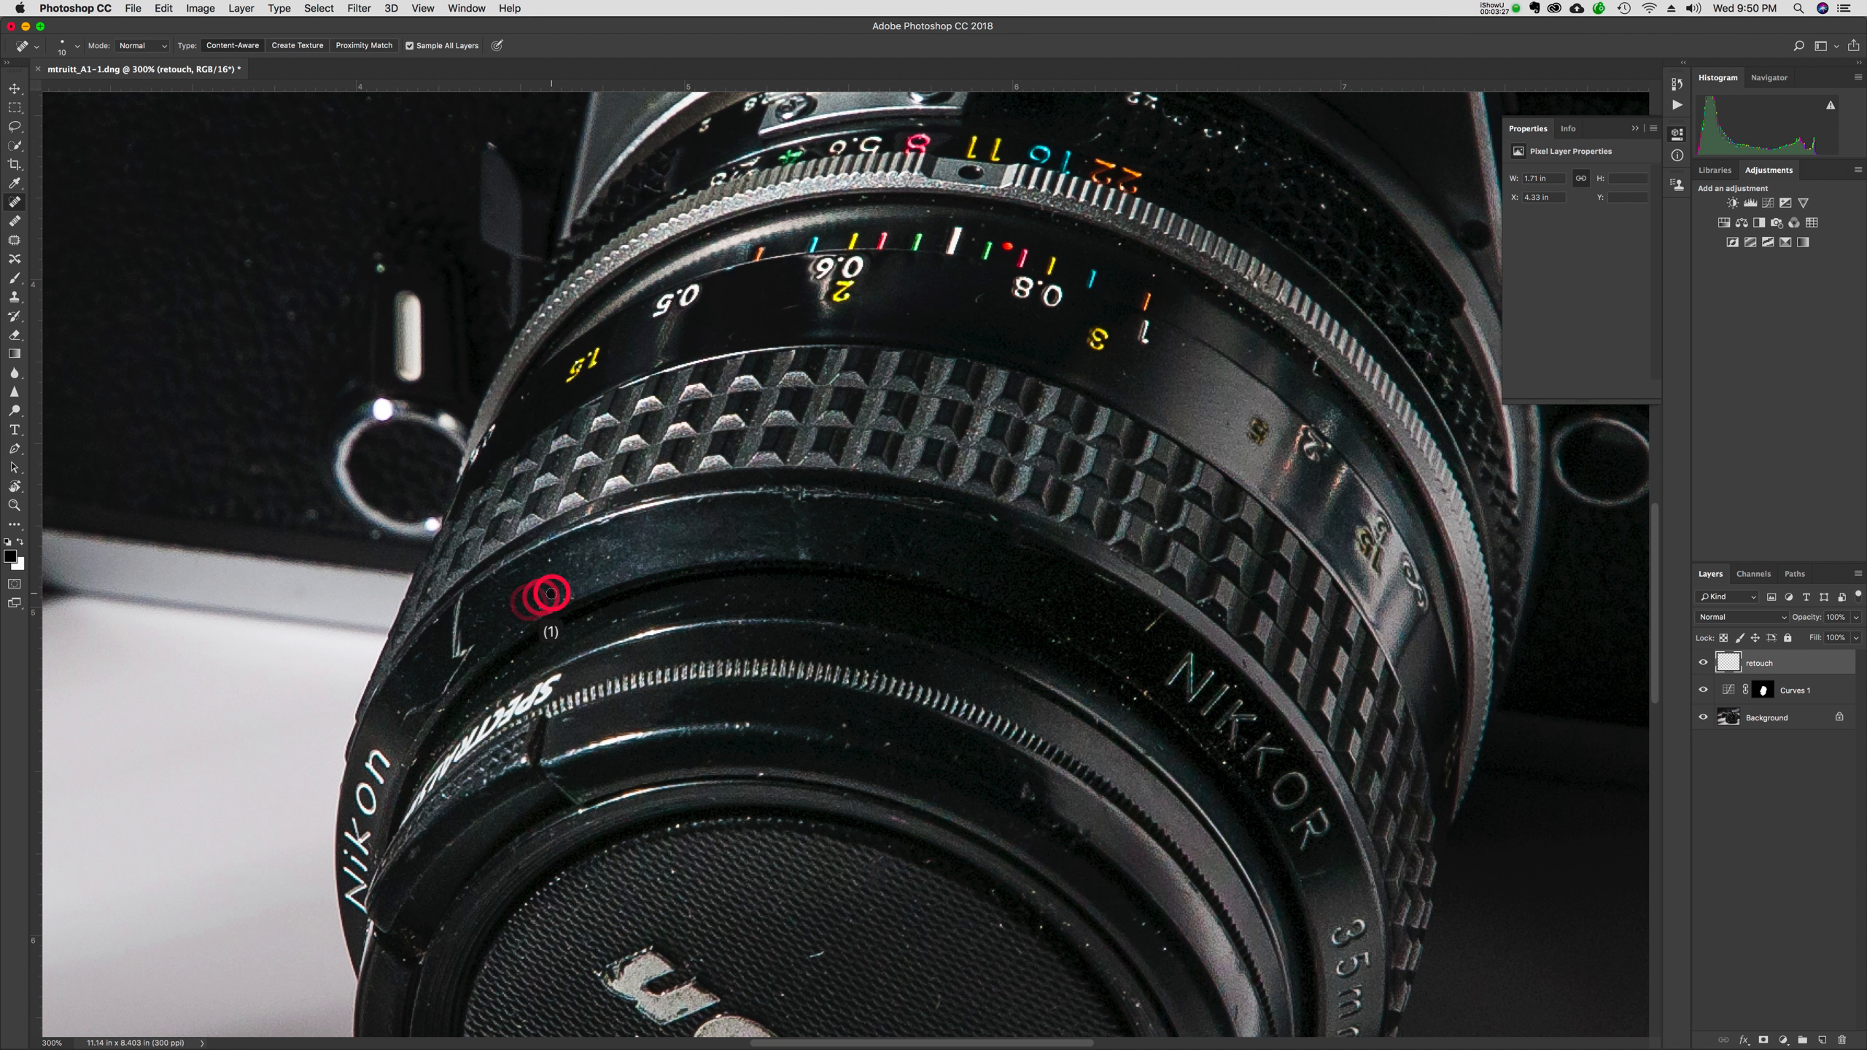
left_click(539, 605)
left_click(565, 599)
left_click(570, 553)
left_click(575, 564)
left_click(588, 558)
left_click(607, 558)
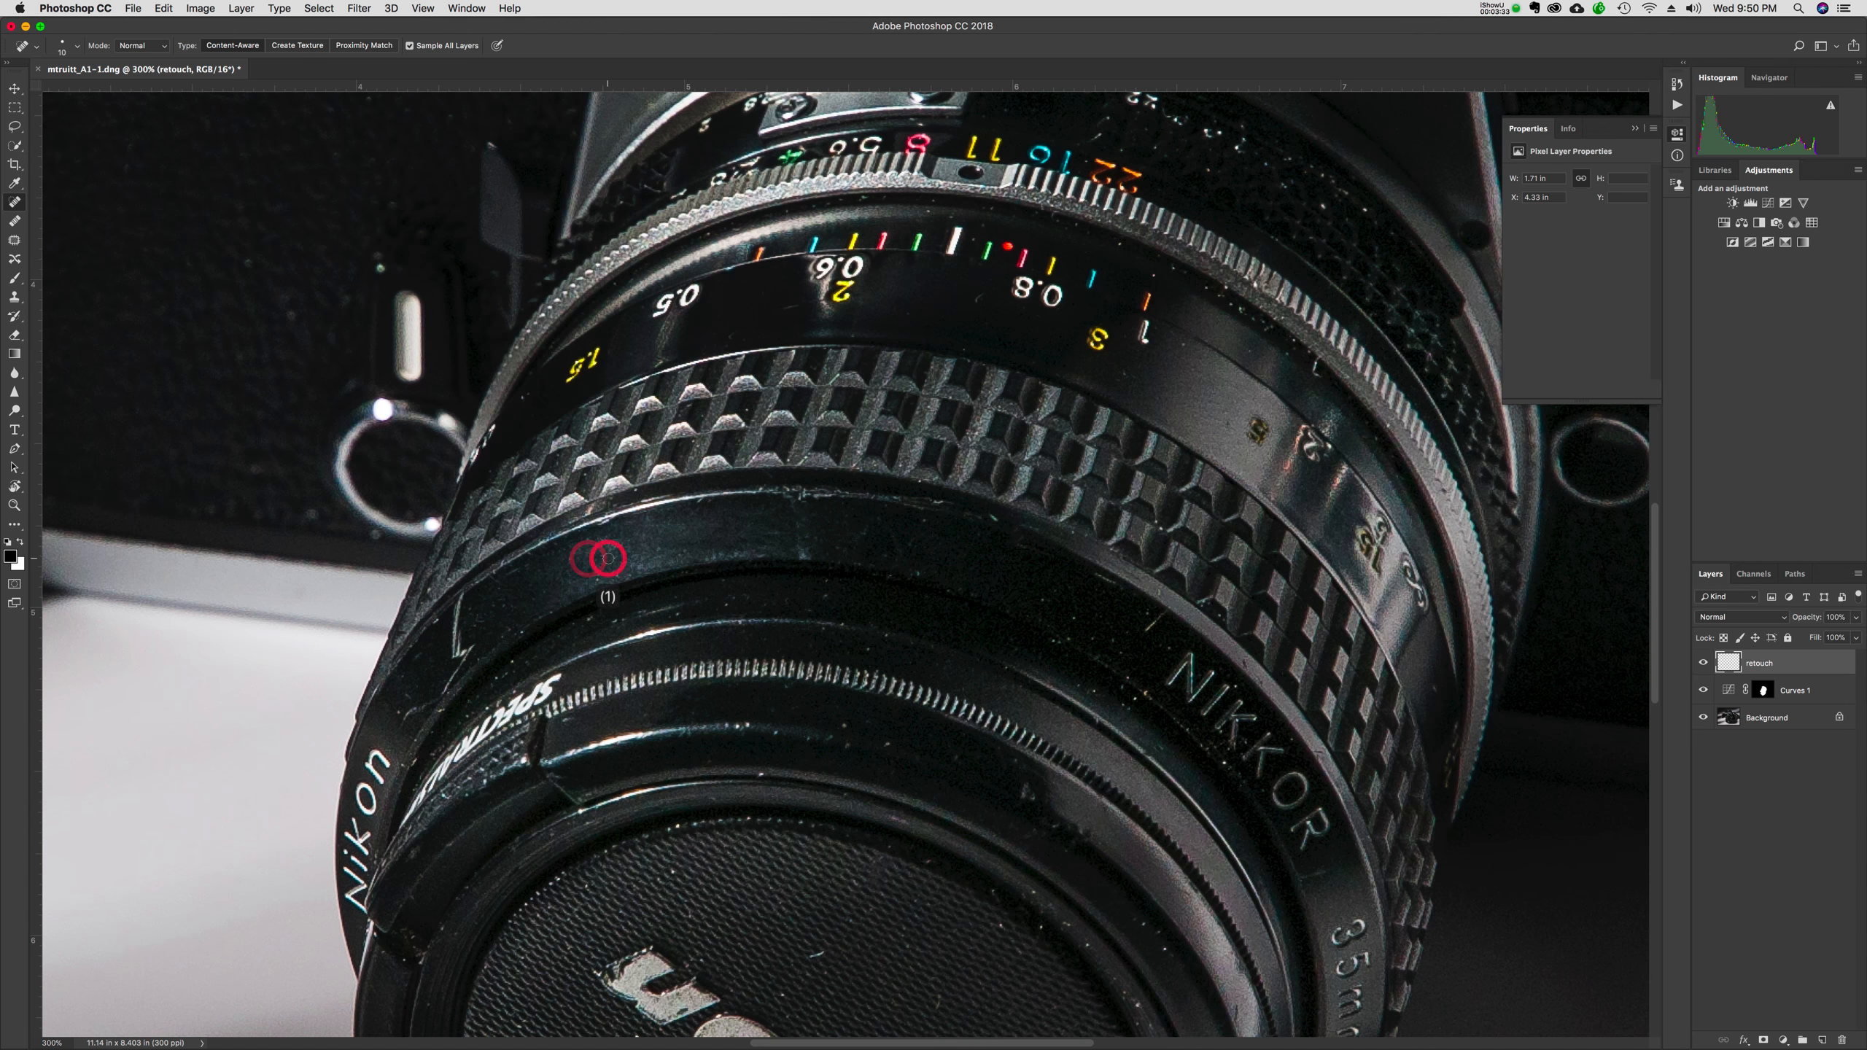
Heal a speck on the lens cap's rim and one near the distance scale, and compare the photo with and without the retouch layer
left_click(1030, 792)
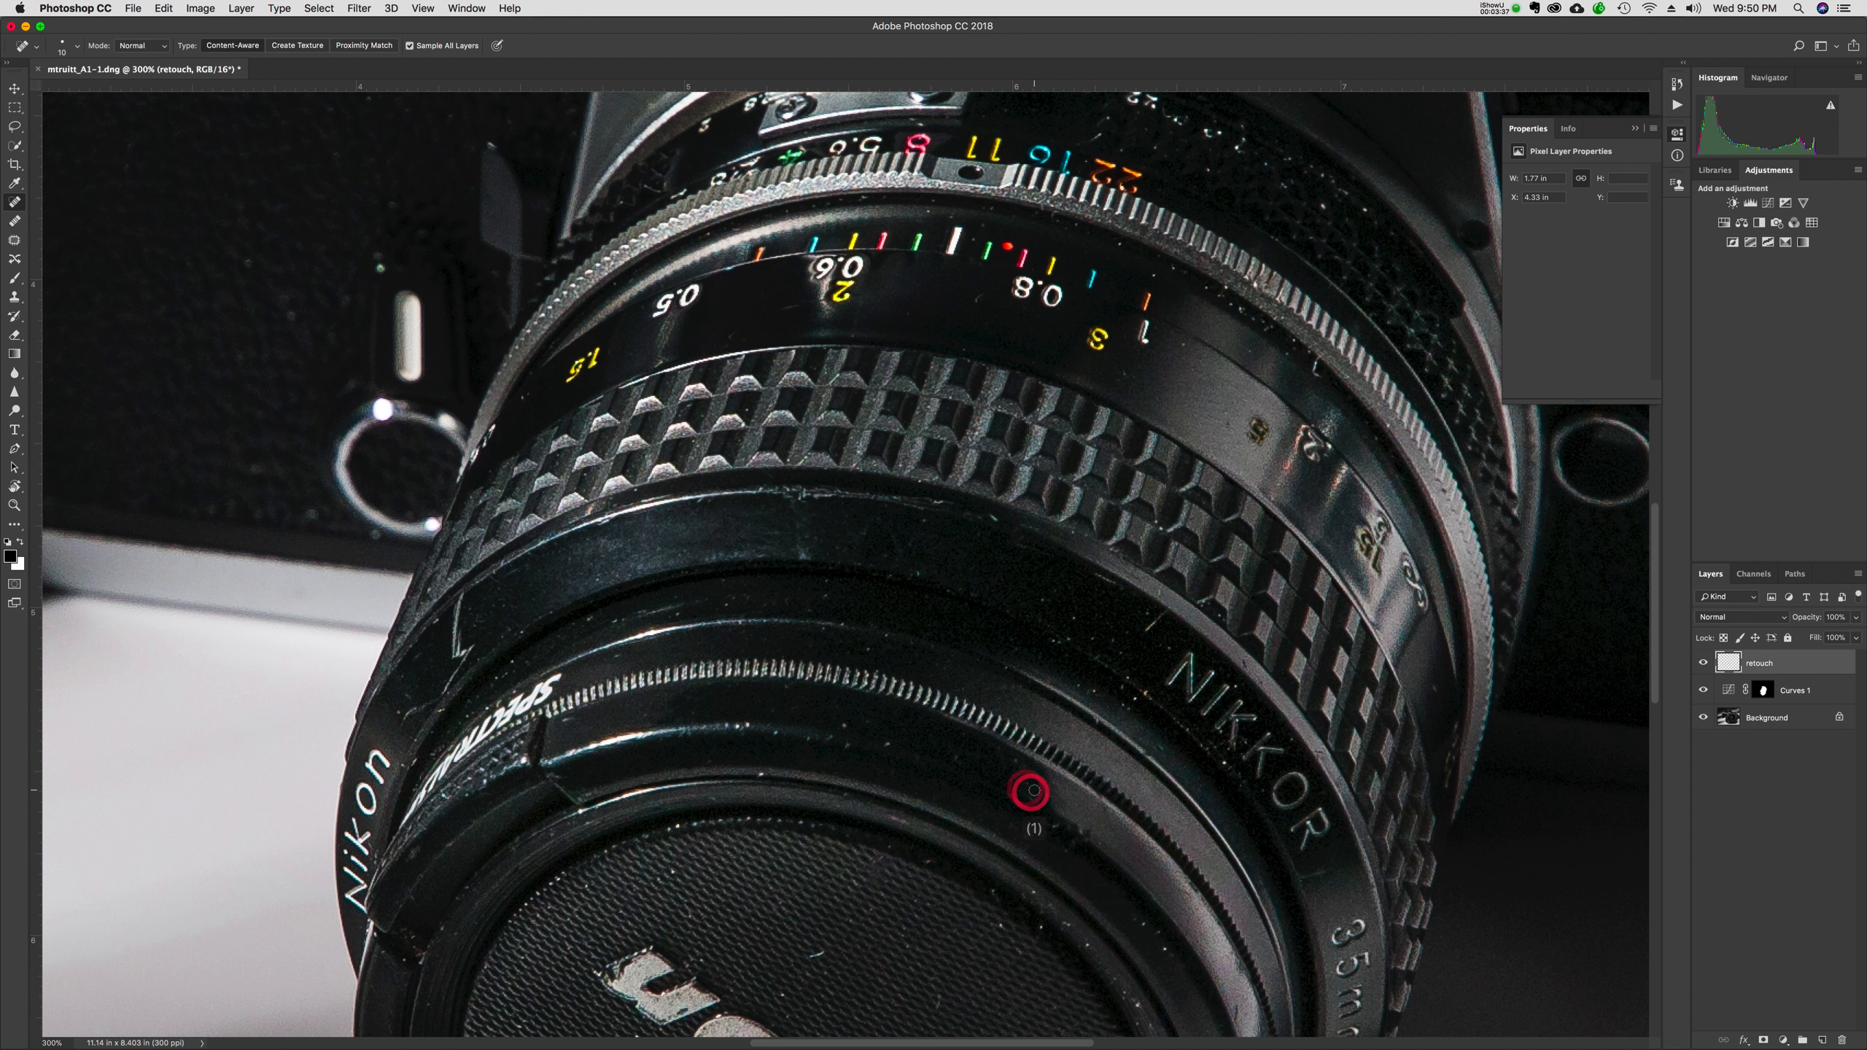
left_click(977, 299)
key("super+0")
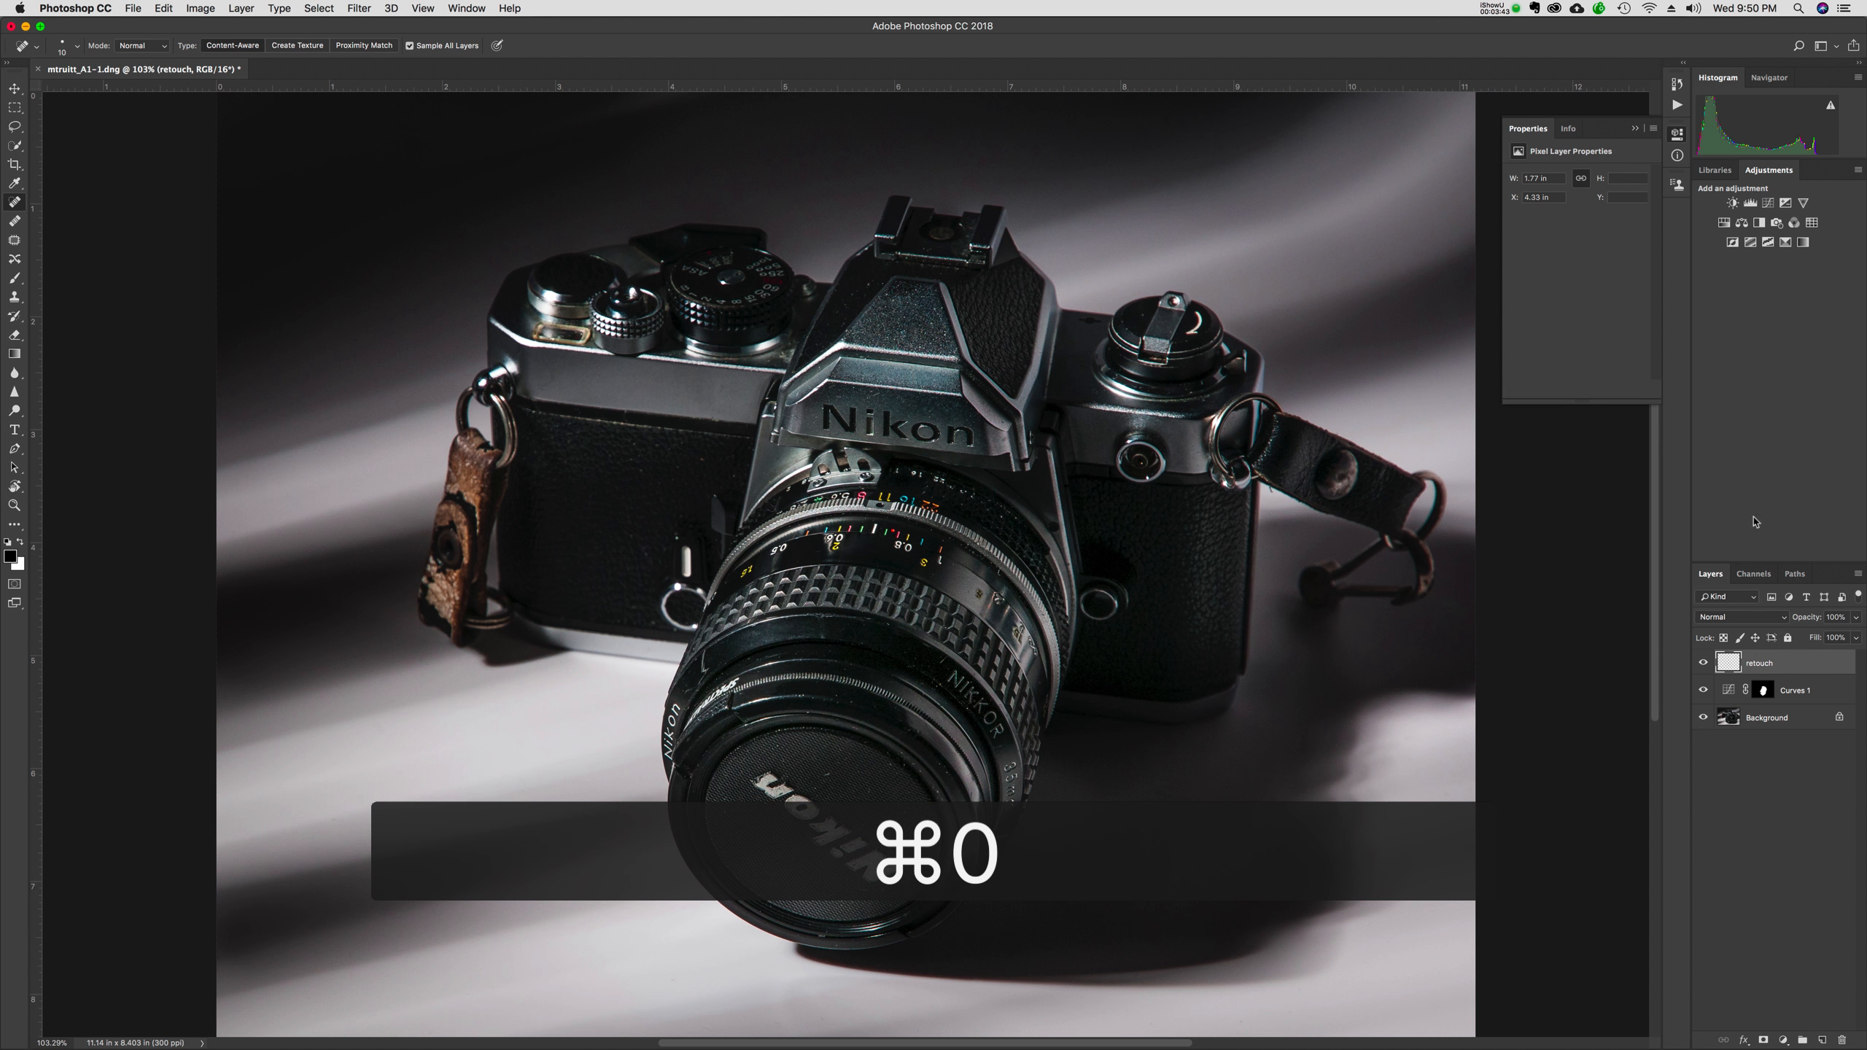
left_click(1704, 663)
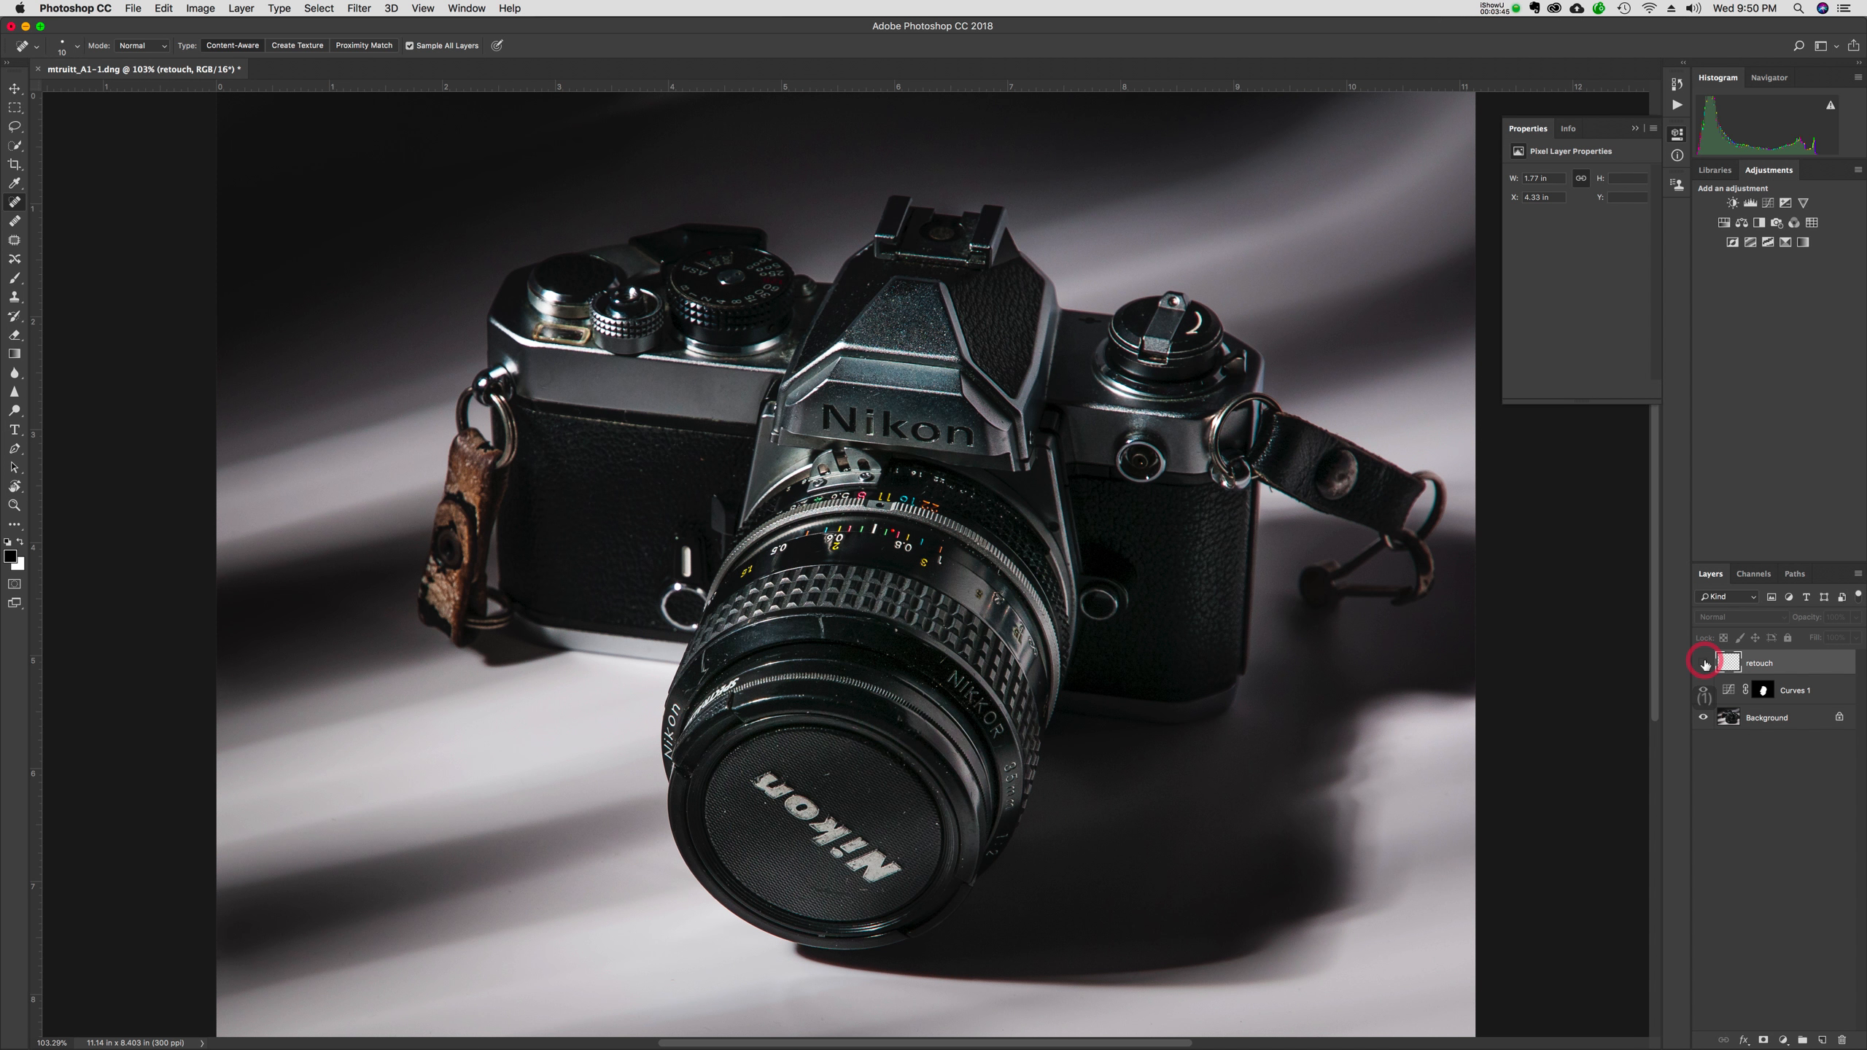
left_click(1703, 663)
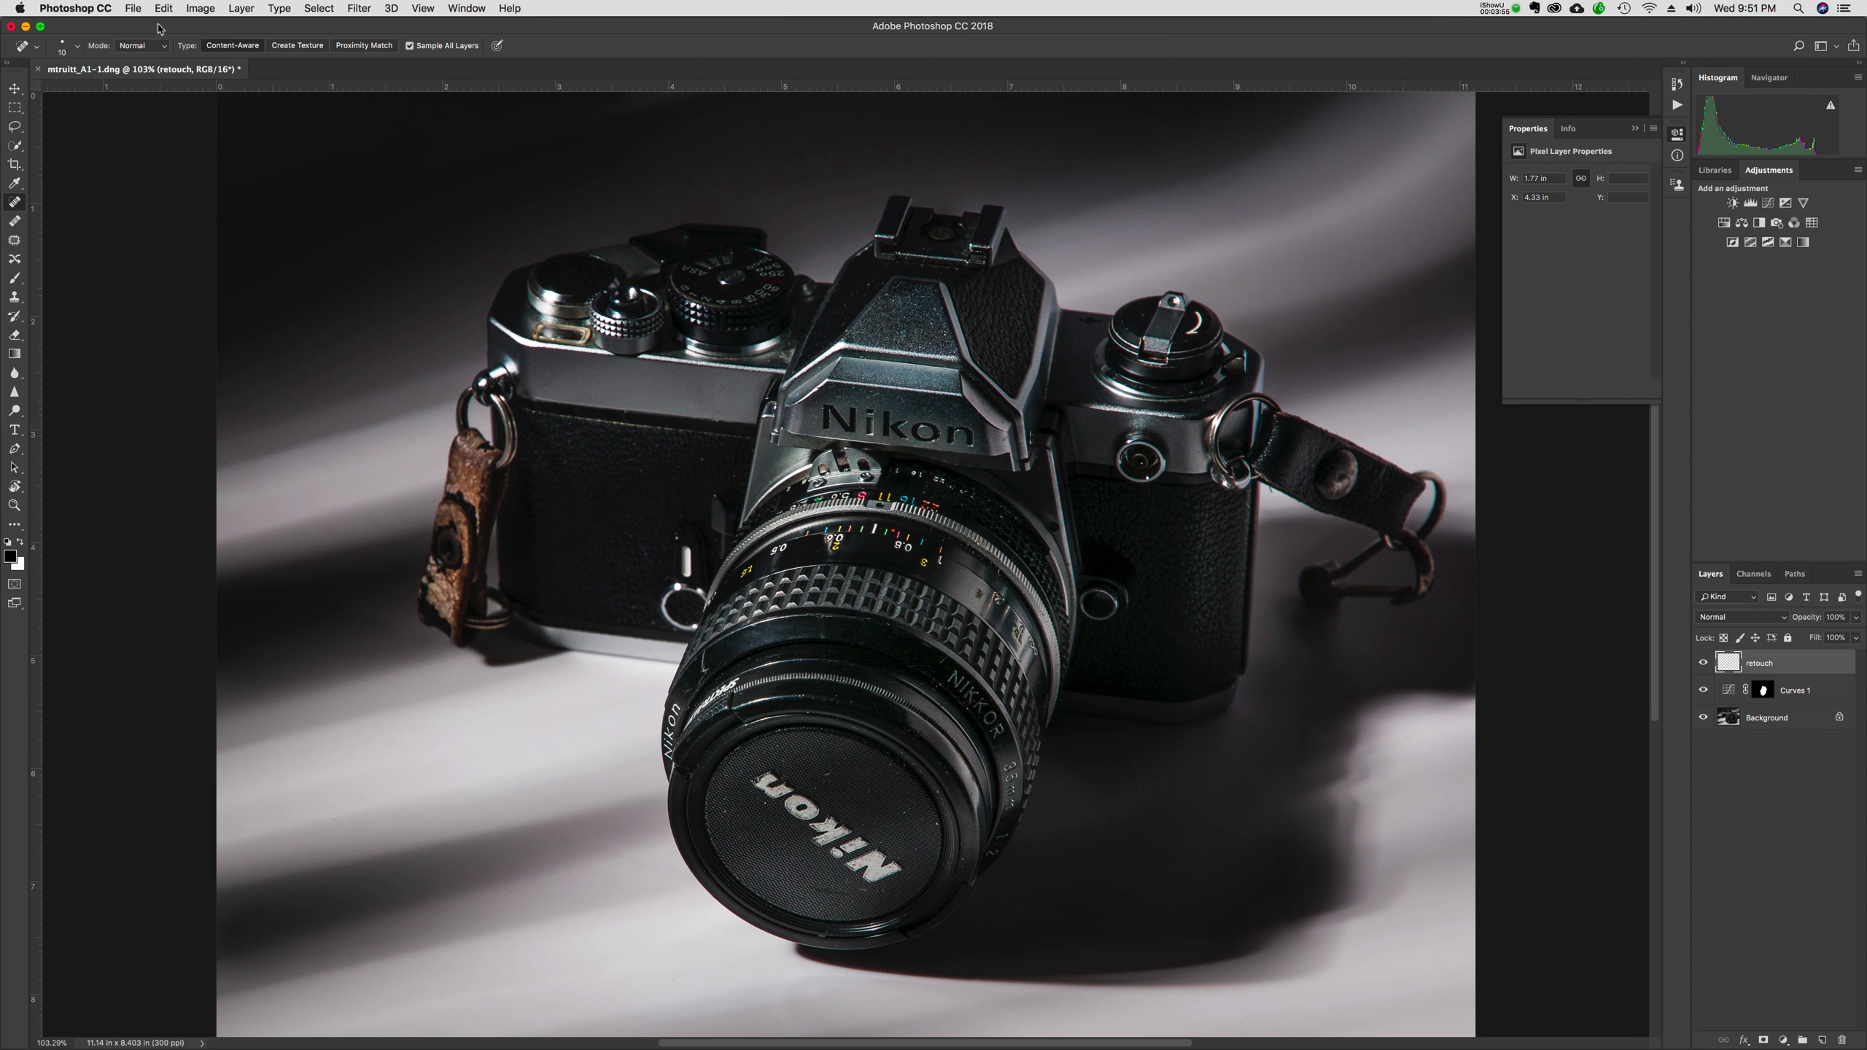
Save the layered photo and close the document
left_click(133, 9)
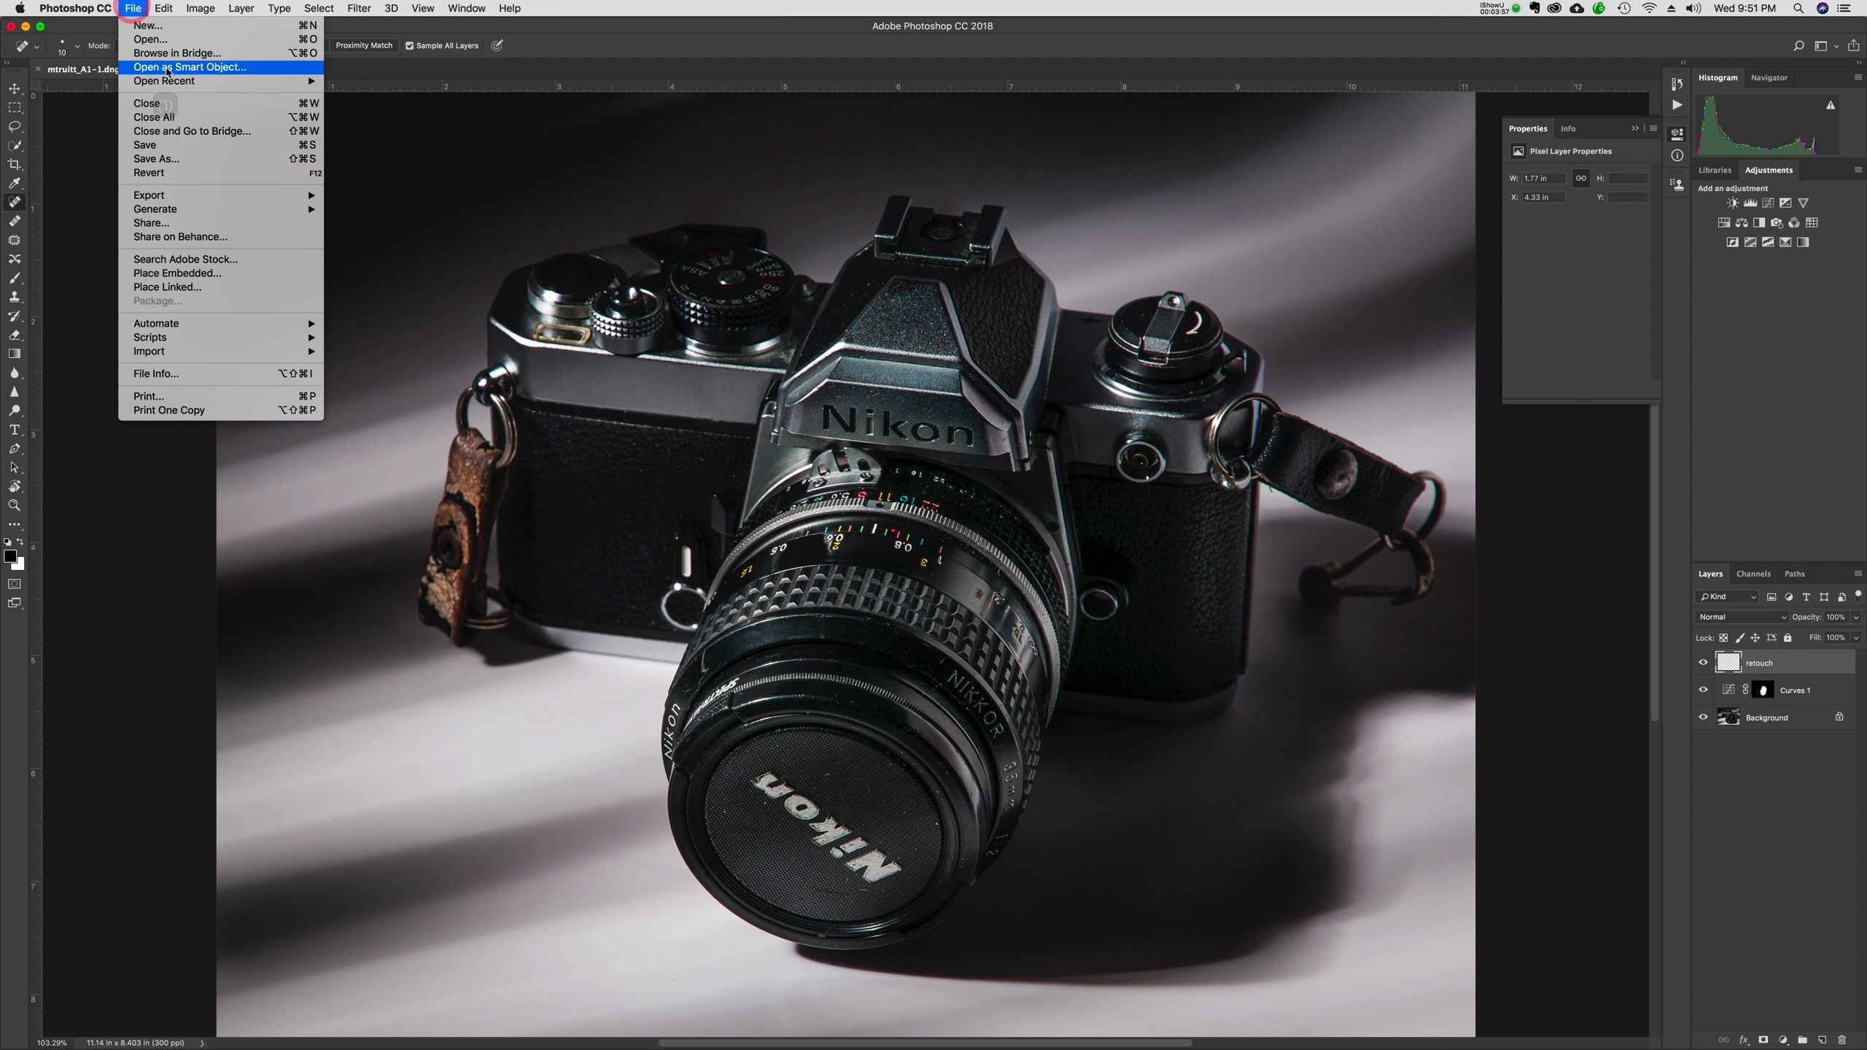
left_click(166, 147)
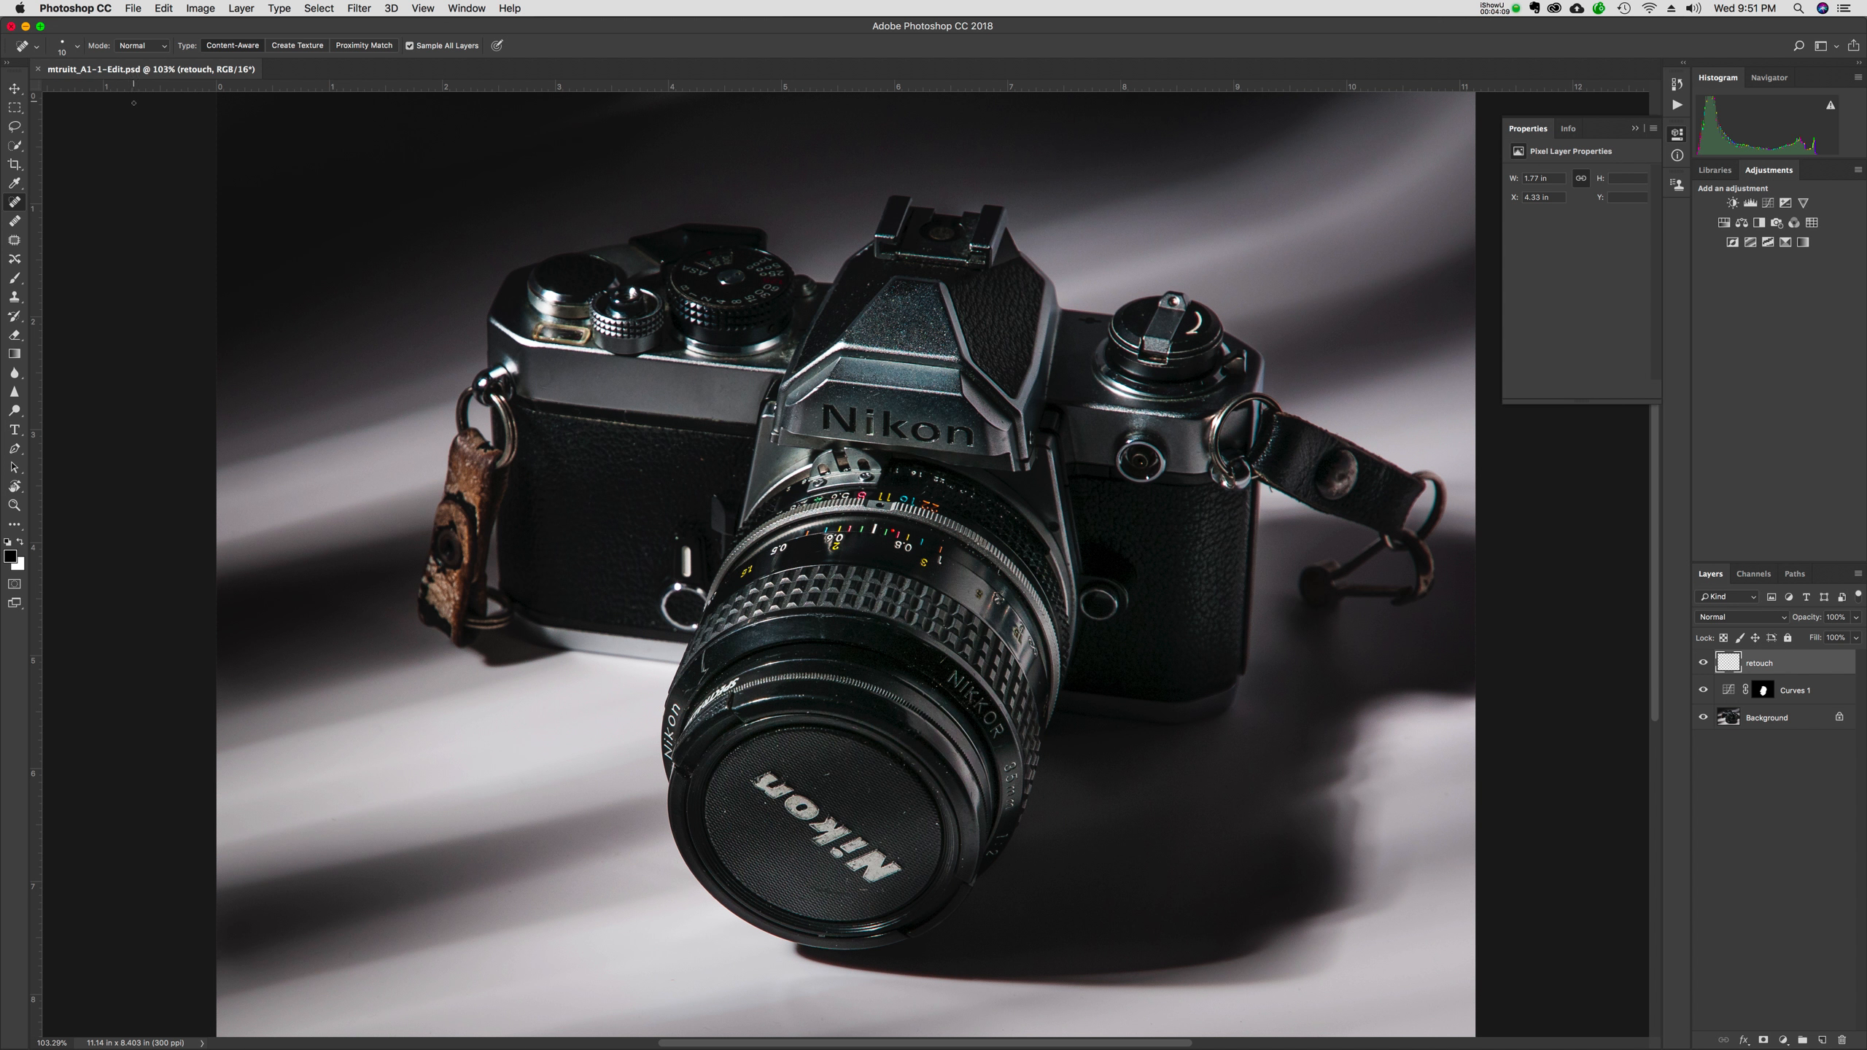
left_click(38, 70)
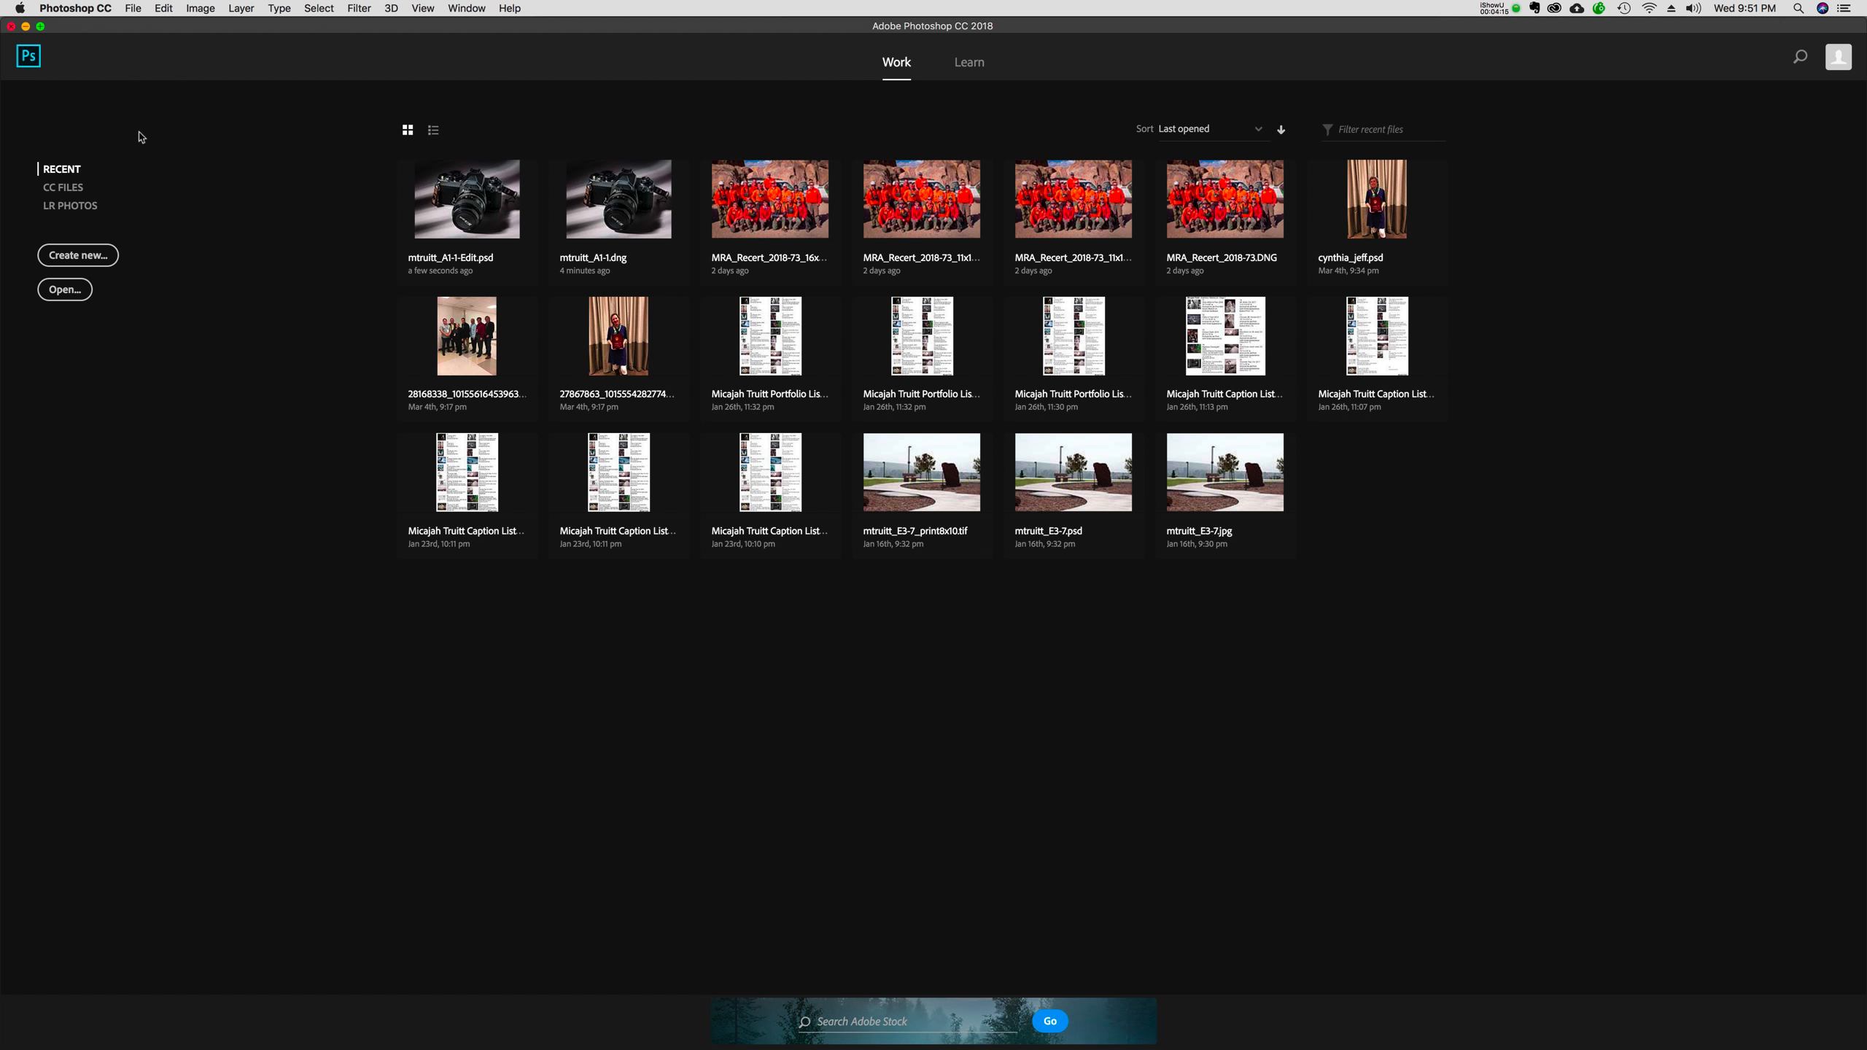
Switch to Lightroom Classic, show the collection as a grid, and give the edited PSD a purple color label
key("super+Tab")
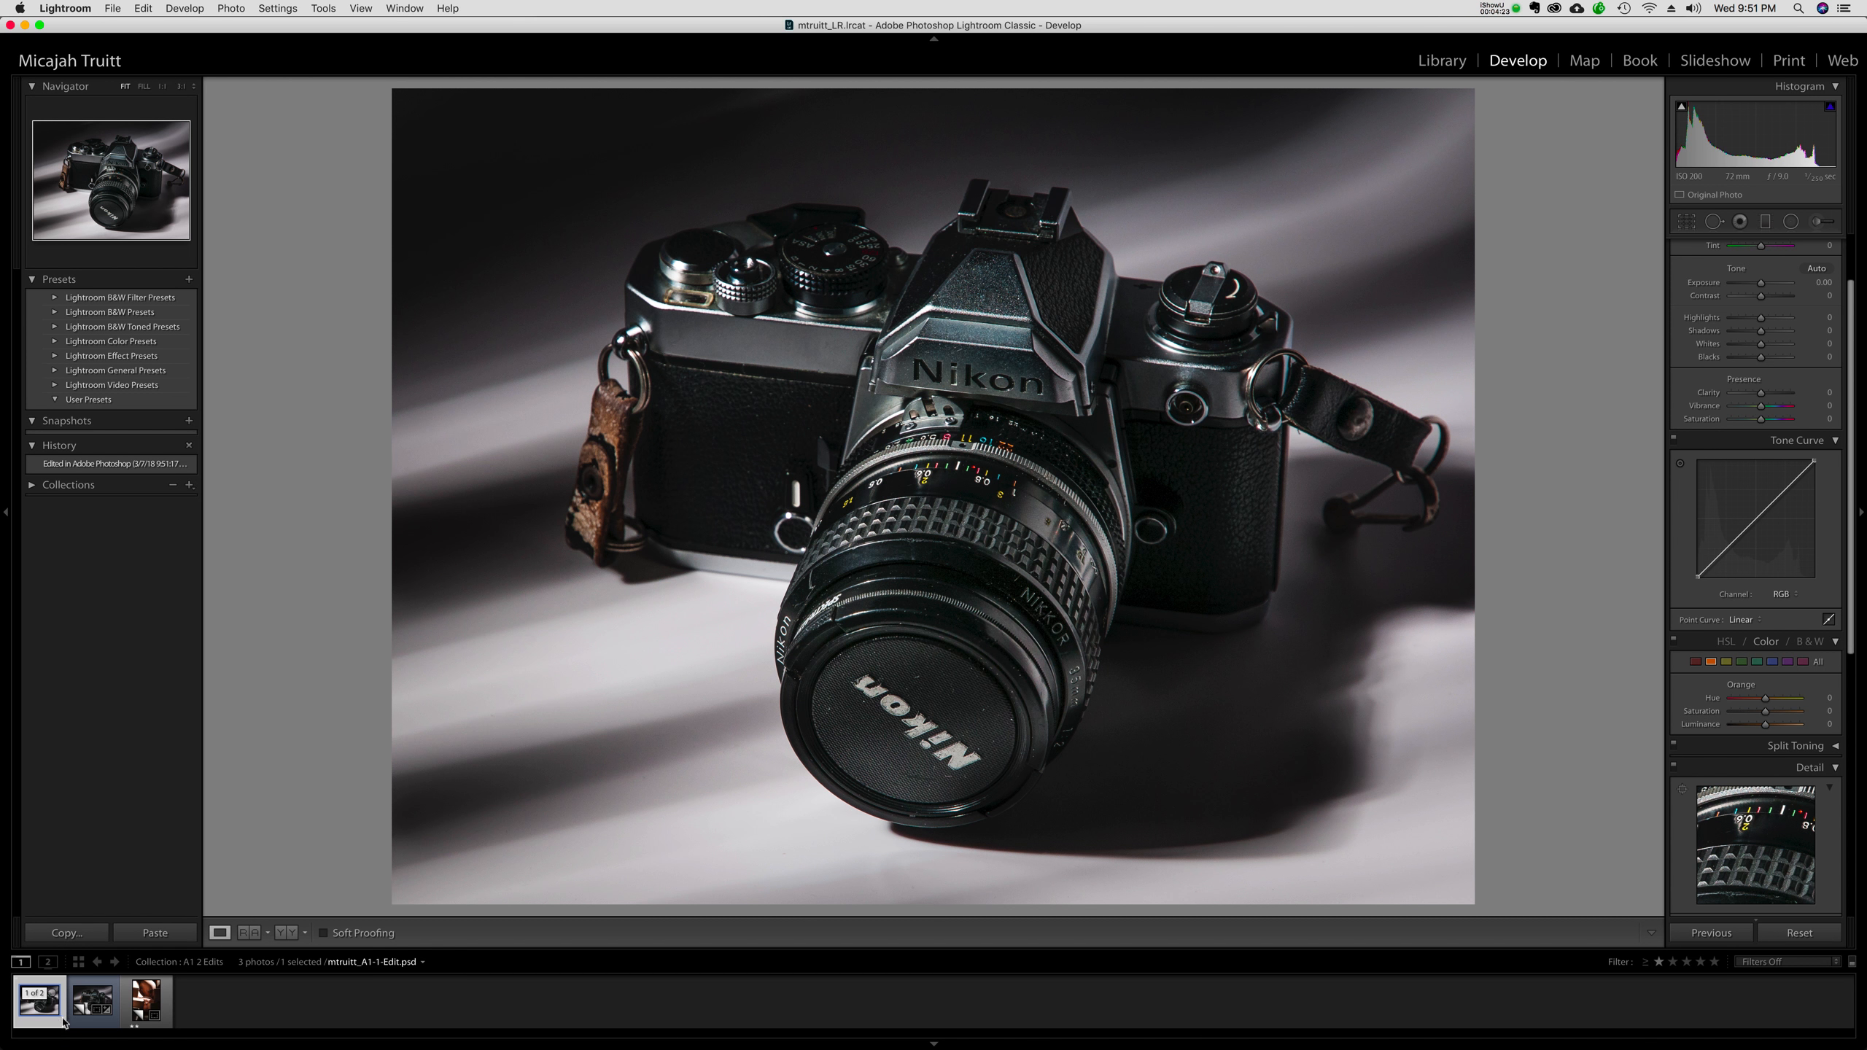
key("g")
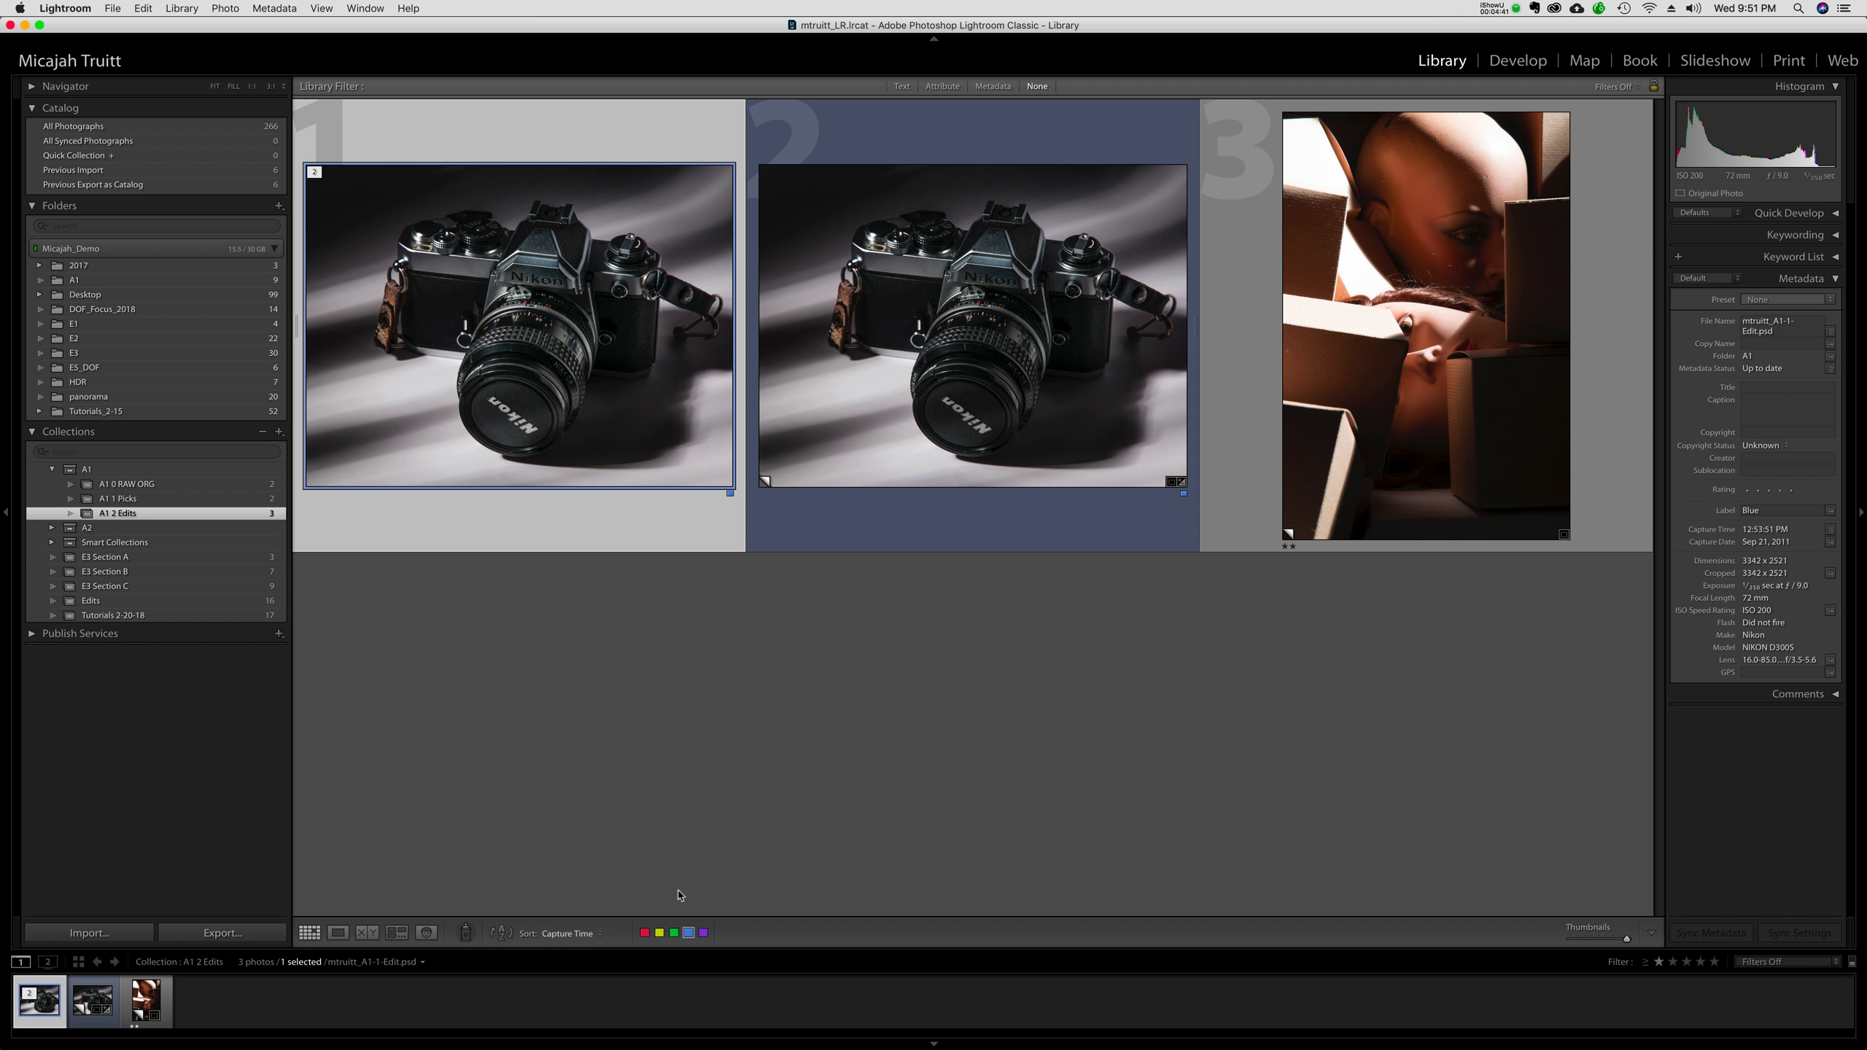
left_click(702, 933)
left_click(721, 784)
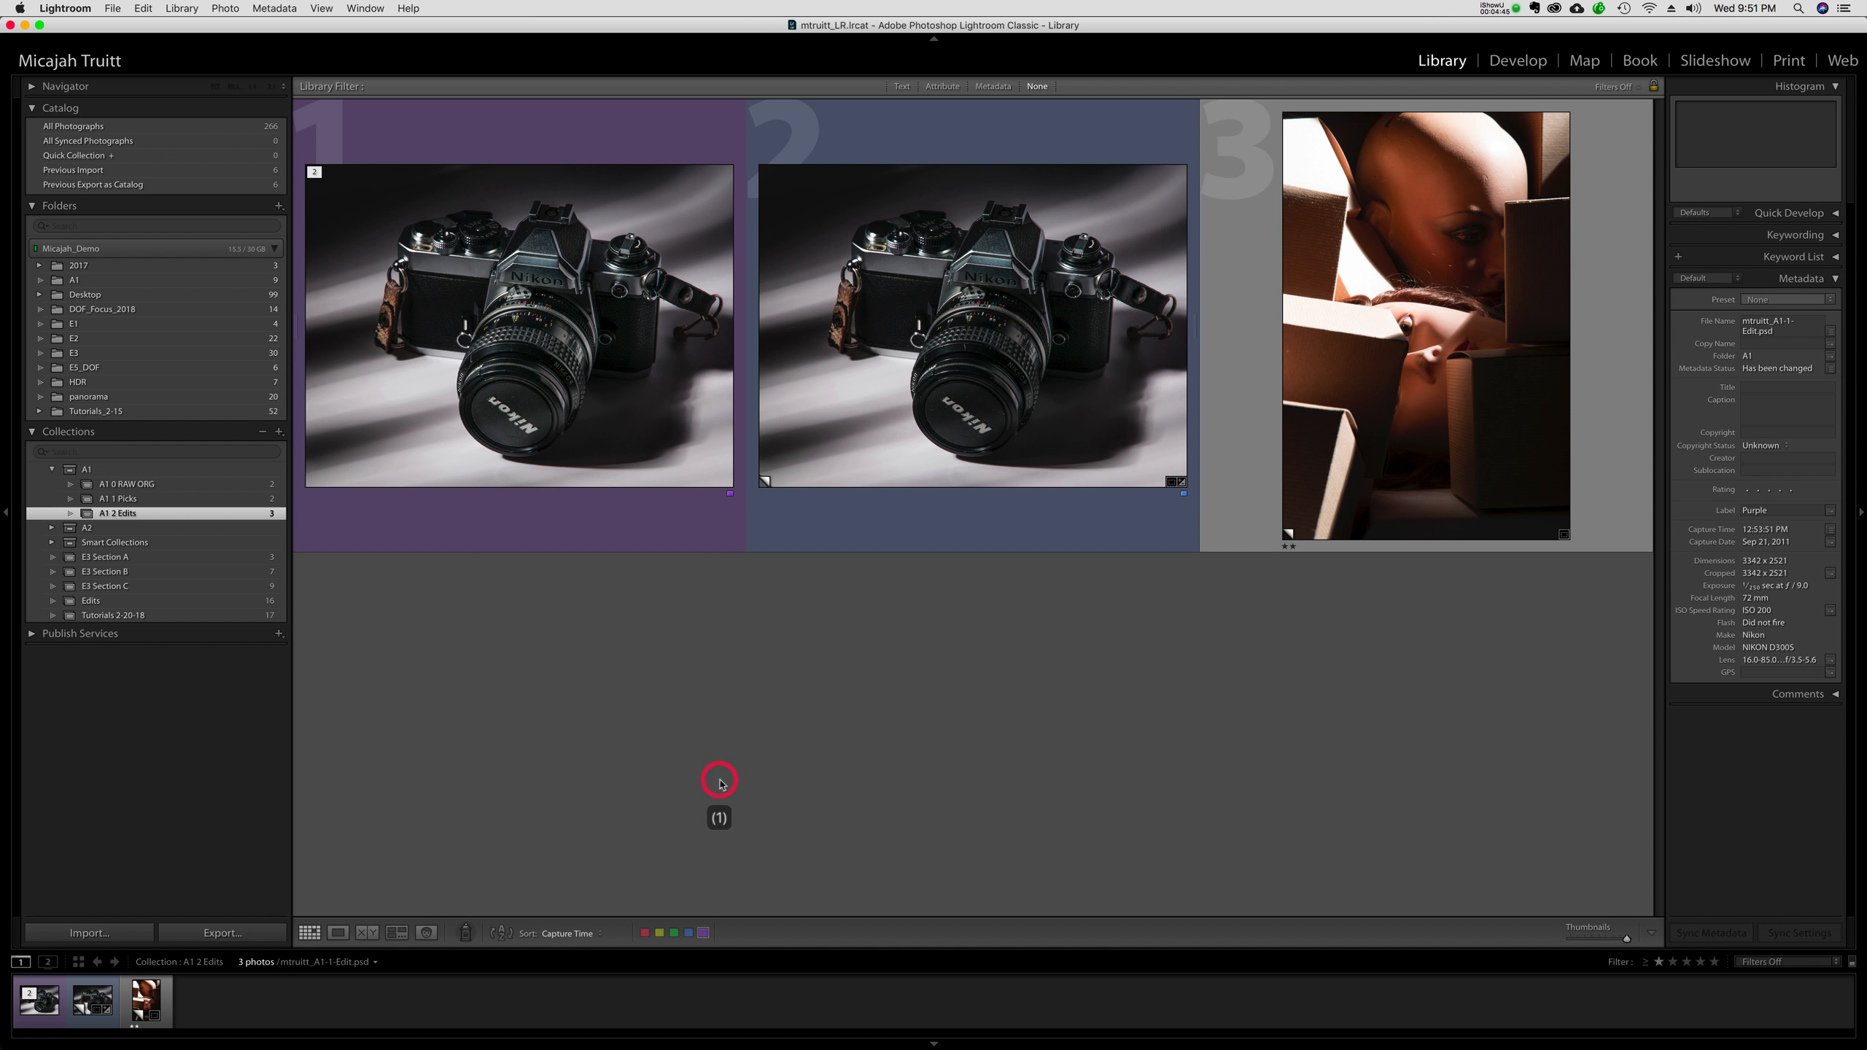
mouse_move(713, 530)
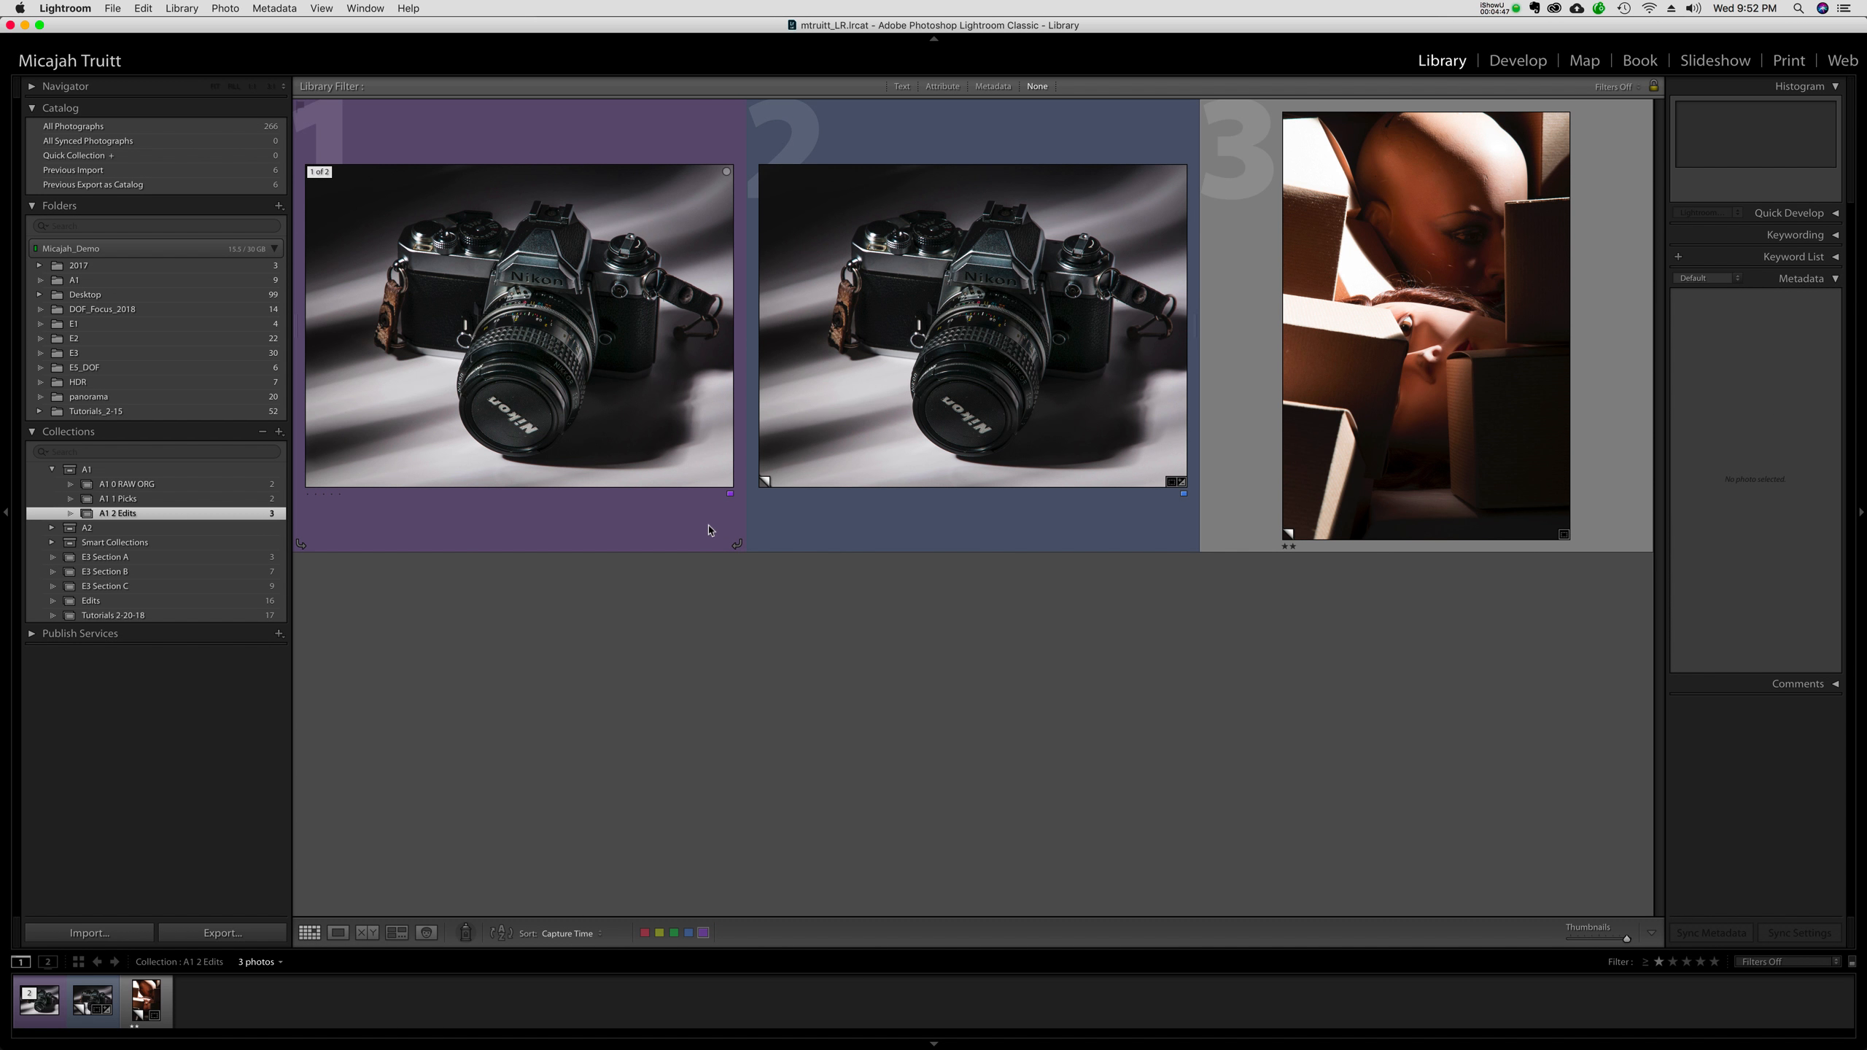